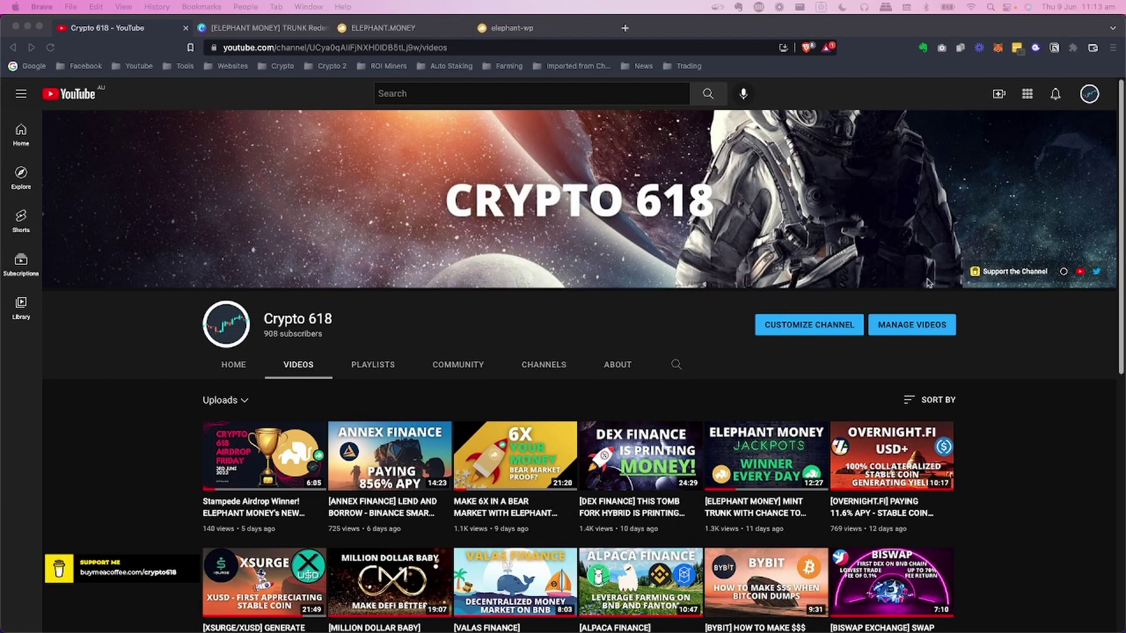
Show the TRUNK Redemptions title slide, with a brief return to the Crypto 618 channel's videos page
{"action": "left_click", "coordinate": [275, 32]}
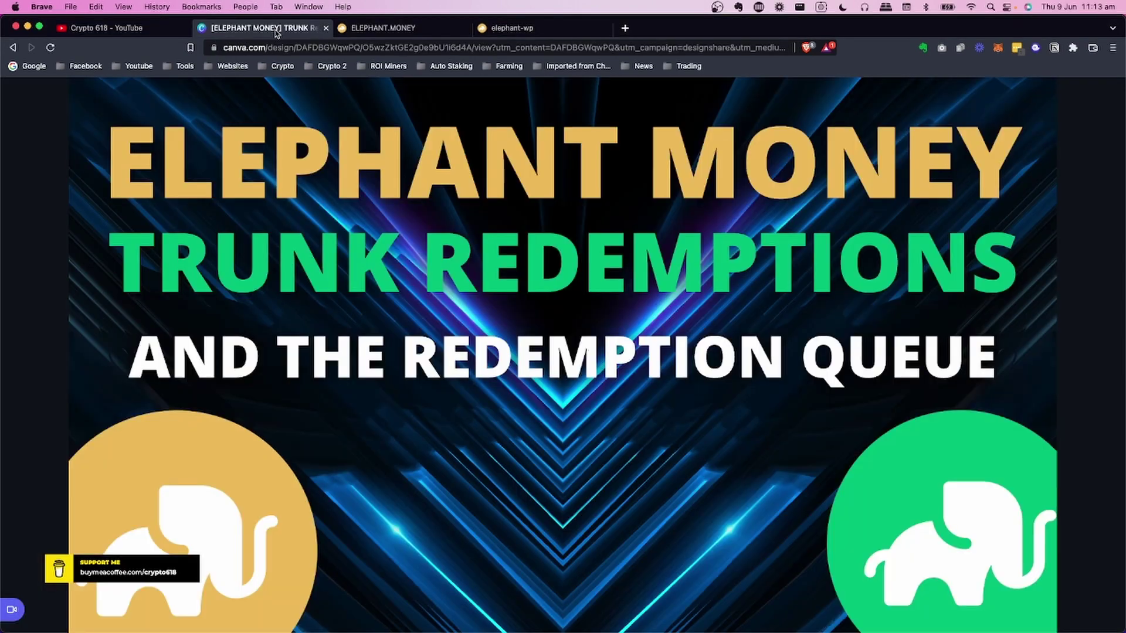
{"action": "left_click", "coordinate": [124, 32]}
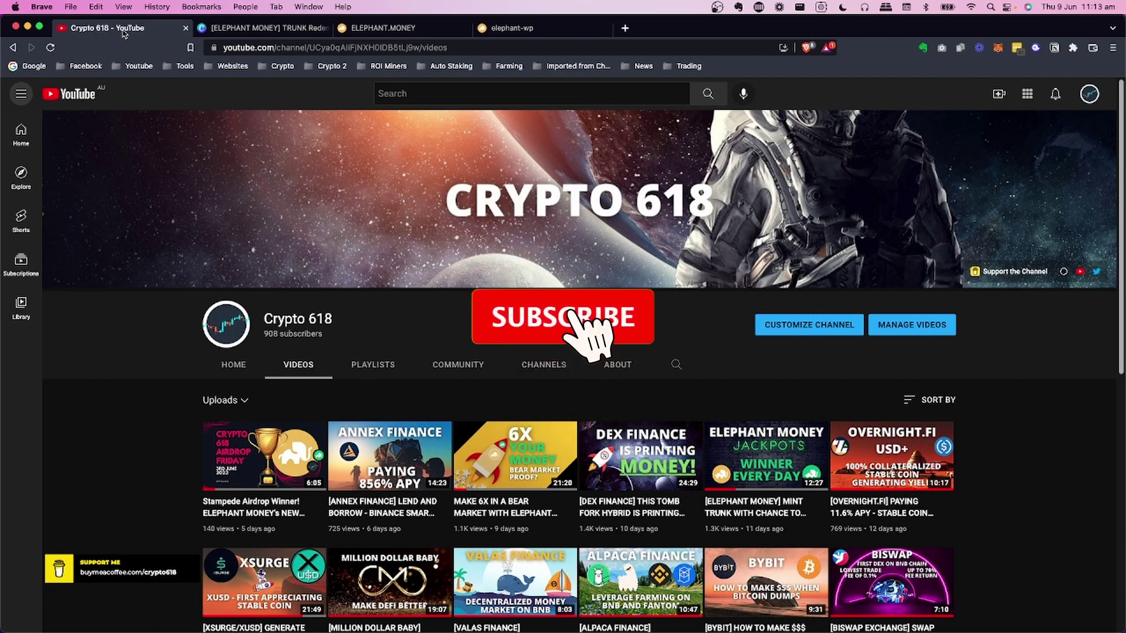
{"action": "left_click", "coordinate": [233, 34]}
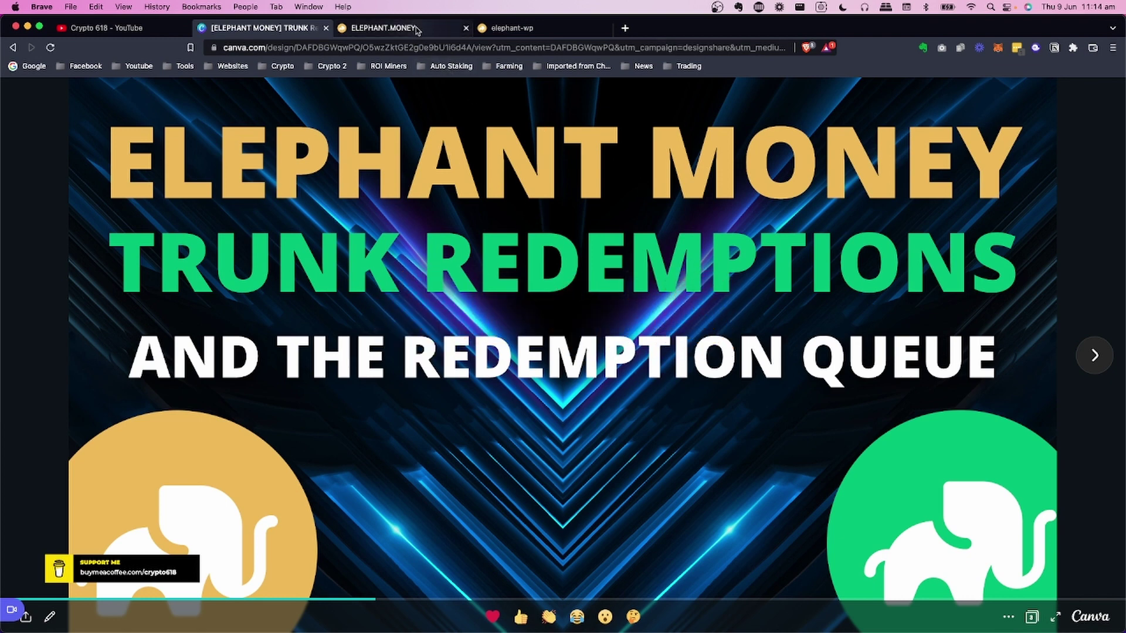
Open the TRUNK / Stampede page from the Elephant Money home page and show the Reserve section's Redeem form
{"action": "left_click", "coordinate": [417, 31]}
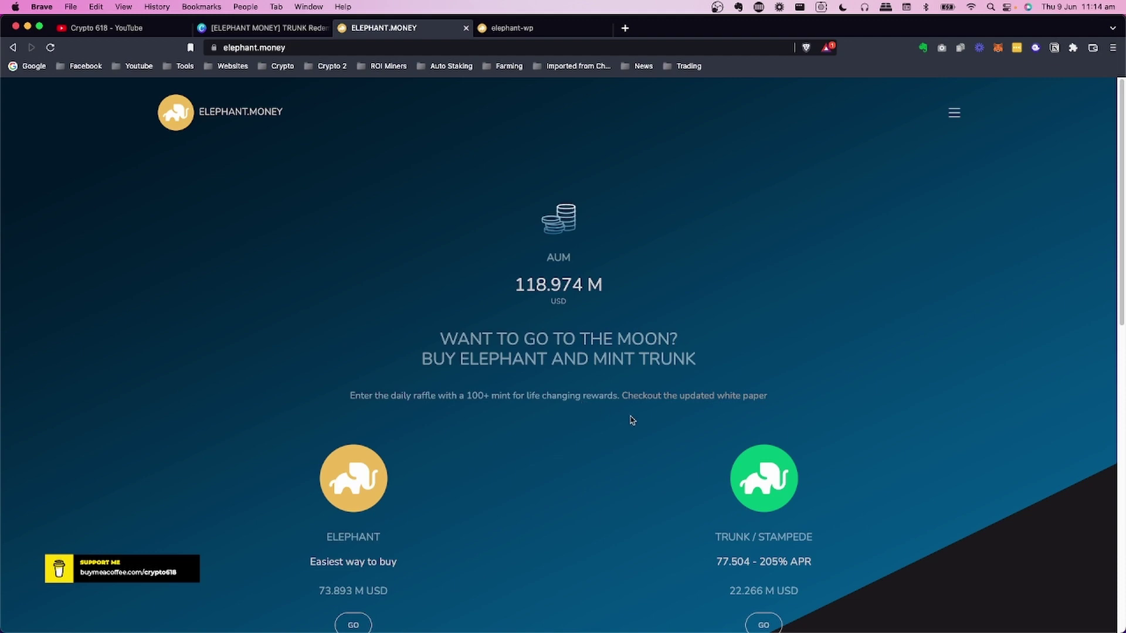
{"action": "scroll", "coordinate": [632, 420], "scroll_direction": "down", "scroll_amount": 1}
{"action": "left_click", "coordinate": [763, 610]}
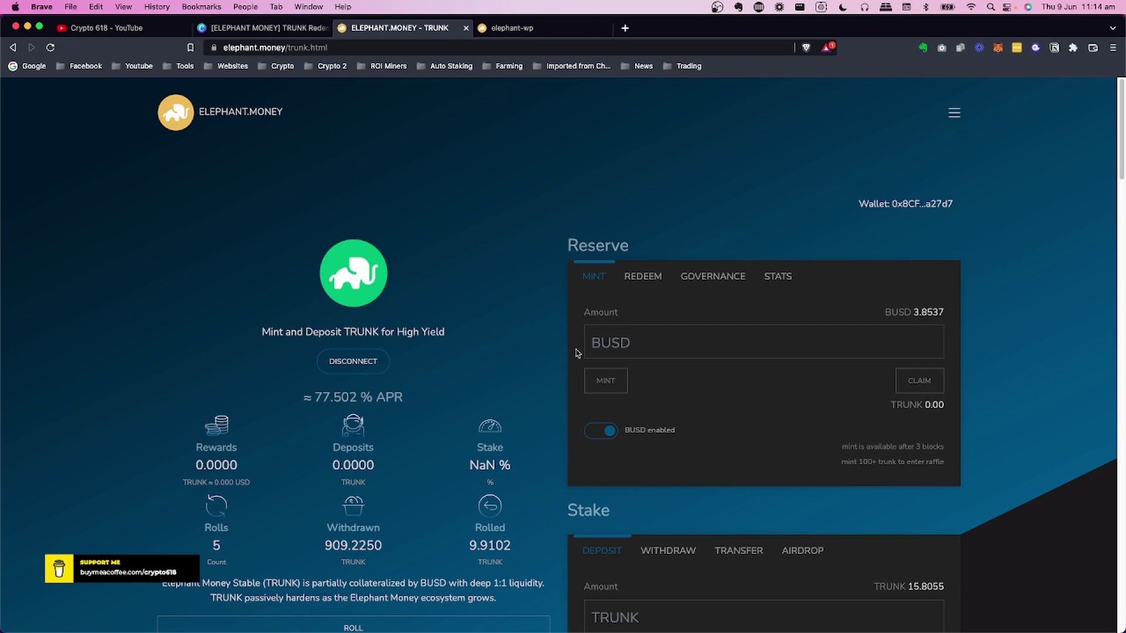
{"action": "left_click", "coordinate": [644, 278]}
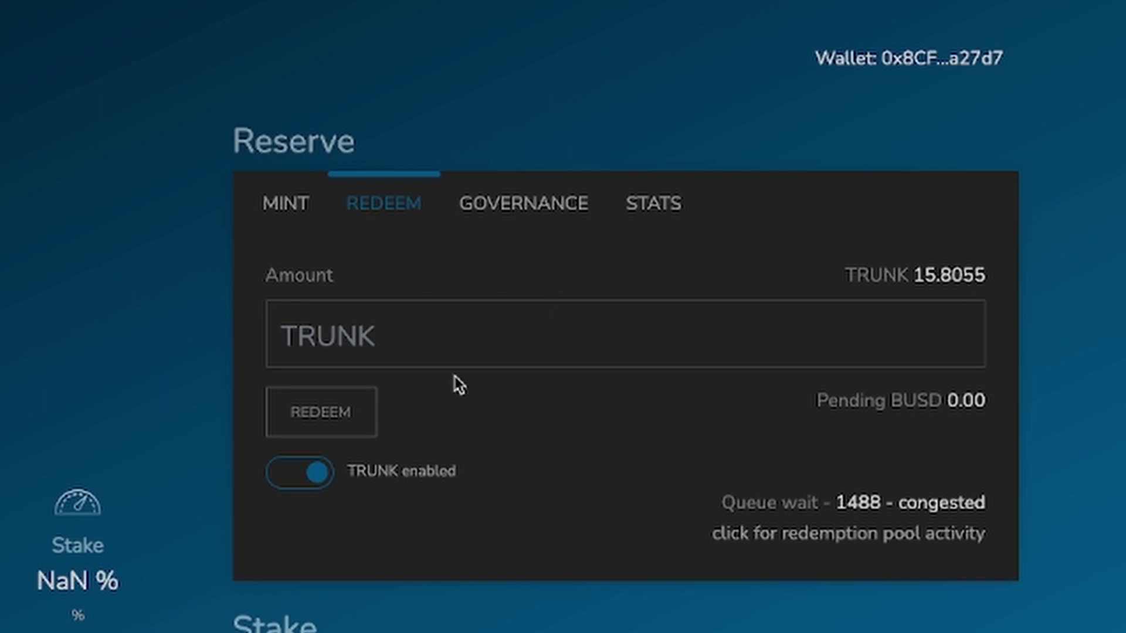
Enter 10 TRUNK as the amount to redeem
{"action": "left_click", "coordinate": [306, 404]}
{"action": "left_click", "coordinate": [388, 329]}
{"action": "type", "text": "10"}
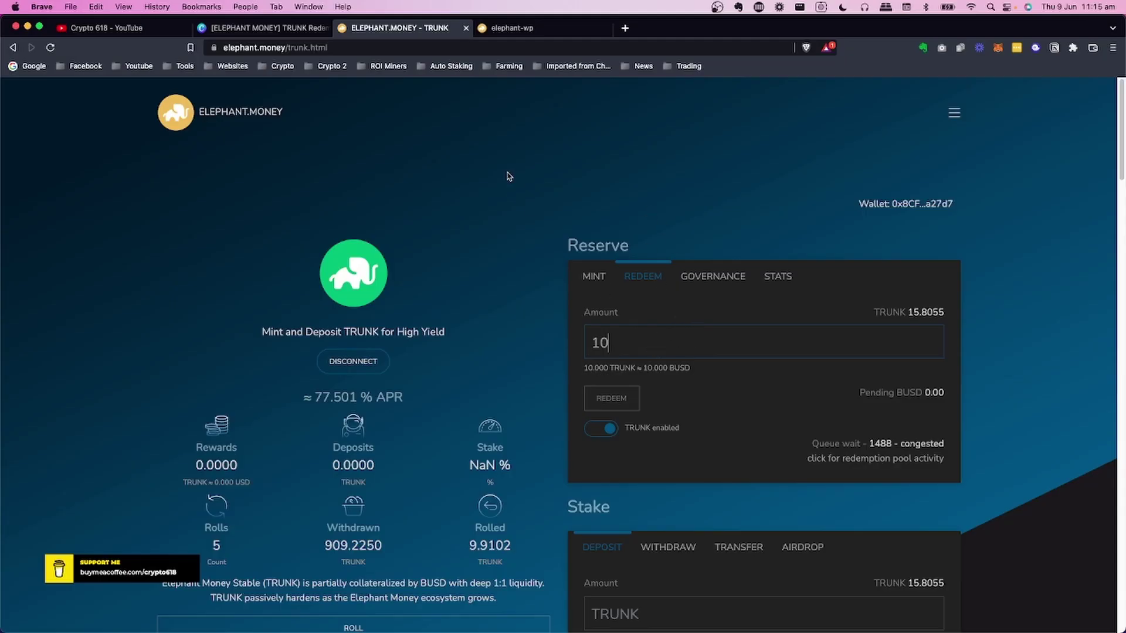
Return to the Canva presentation and advance it to the Key Points slide
{"action": "left_click", "coordinate": [296, 30]}
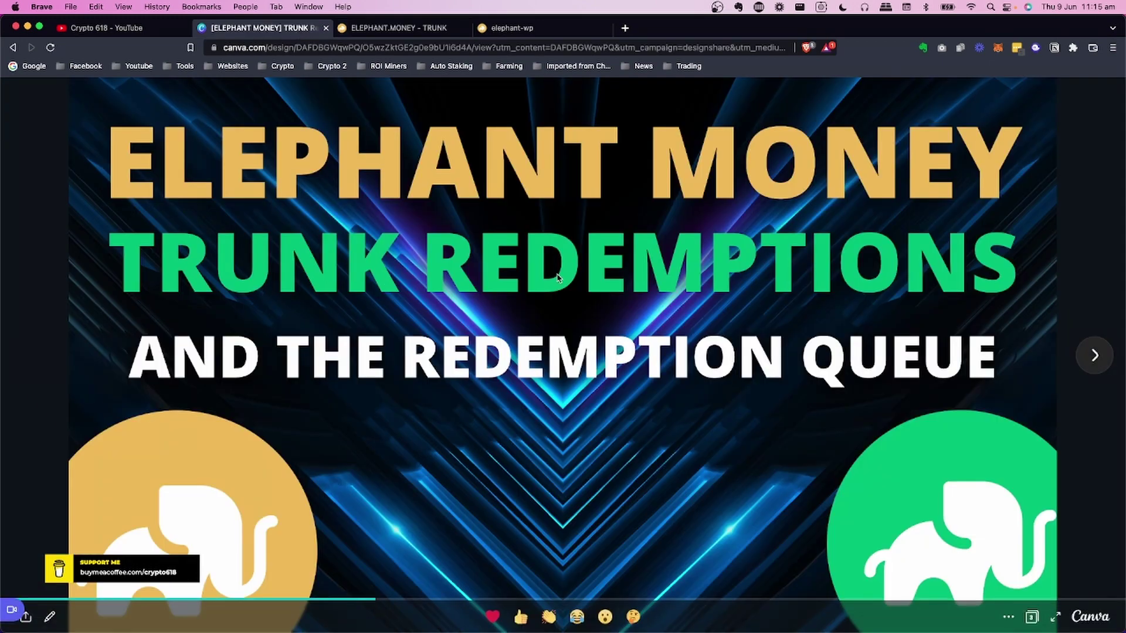
{"action": "key", "text": "Right"}
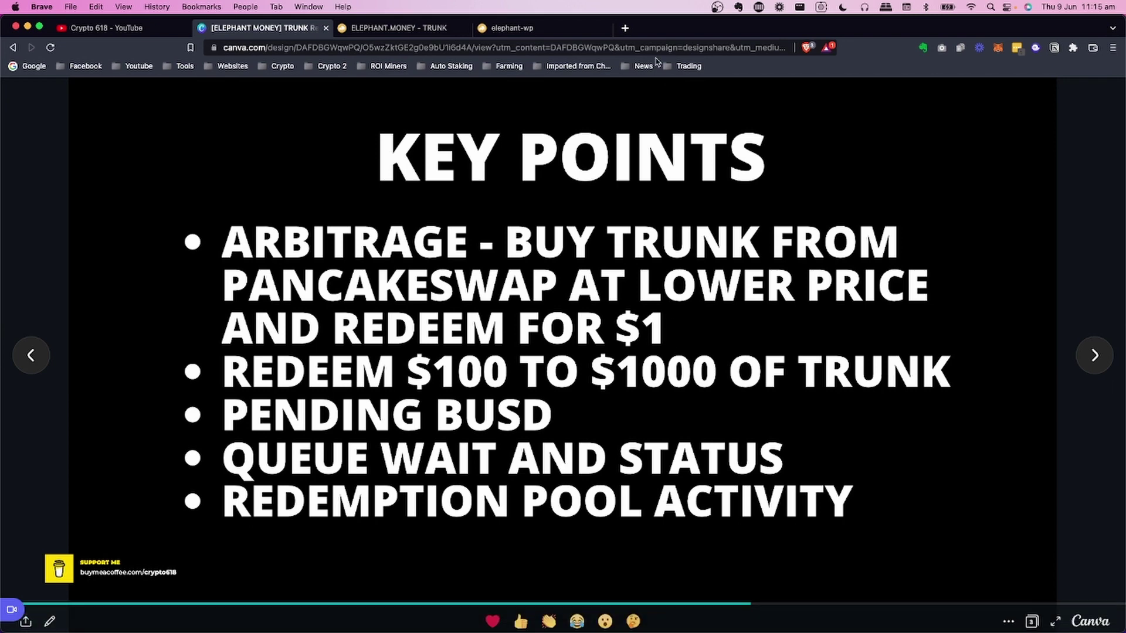
Open dexscreener.com in a new tab and load the TRUNK chart from the watchlist
{"action": "left_click", "coordinate": [625, 28]}
{"action": "type", "text": "de"}
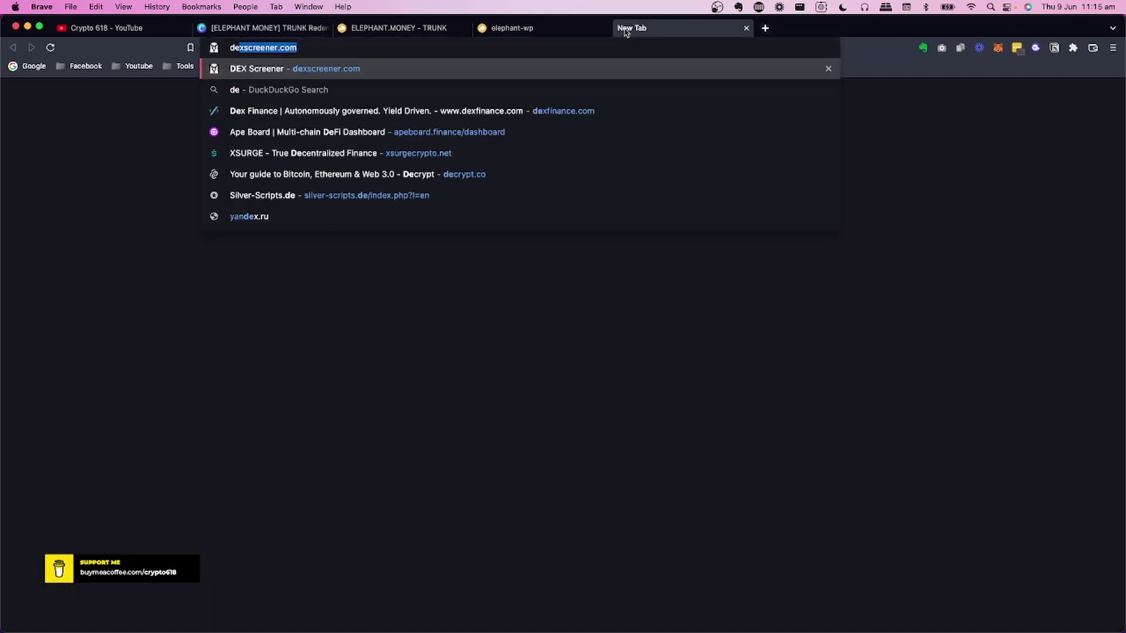
{"action": "type", "text": "x"}
{"action": "key", "text": "Return"}
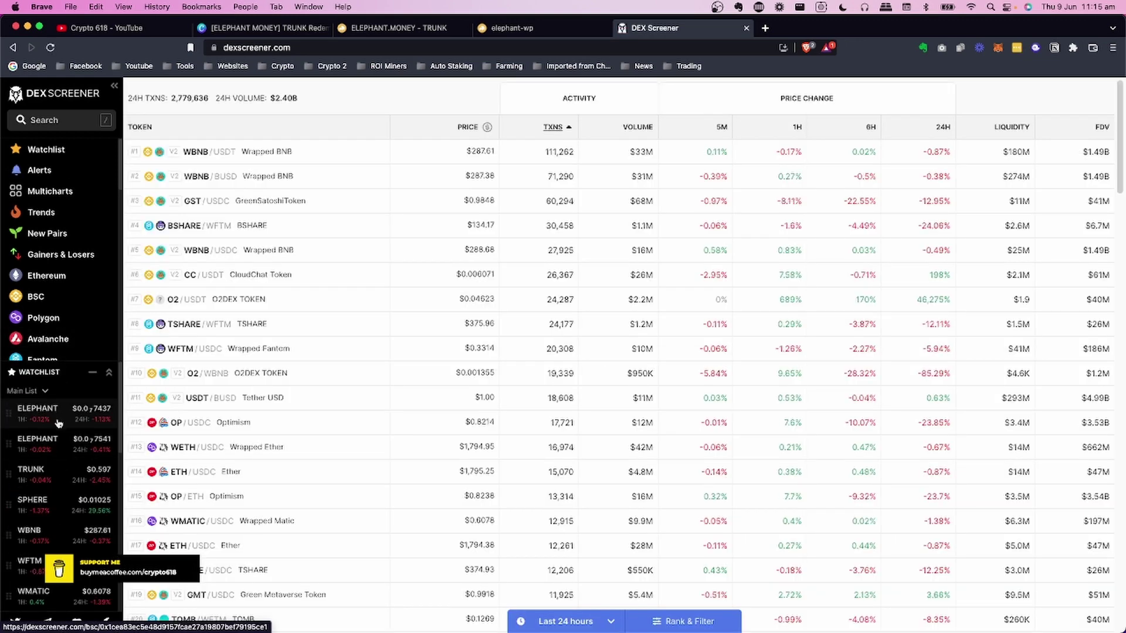
{"action": "left_click", "coordinate": [57, 472]}
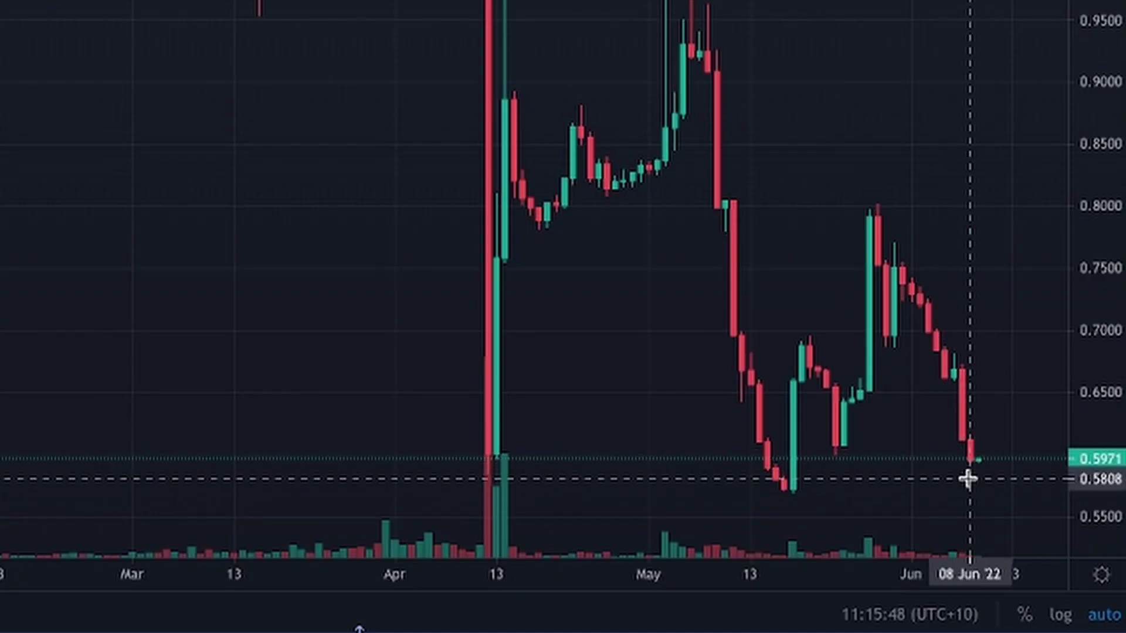
Draw a price range on the TRUNK/BUSD daily chart from about 0.598 up to about 0.999
{"action": "left_click_drag", "start_coordinate": [903, 470], "coordinate": [819, 466]}
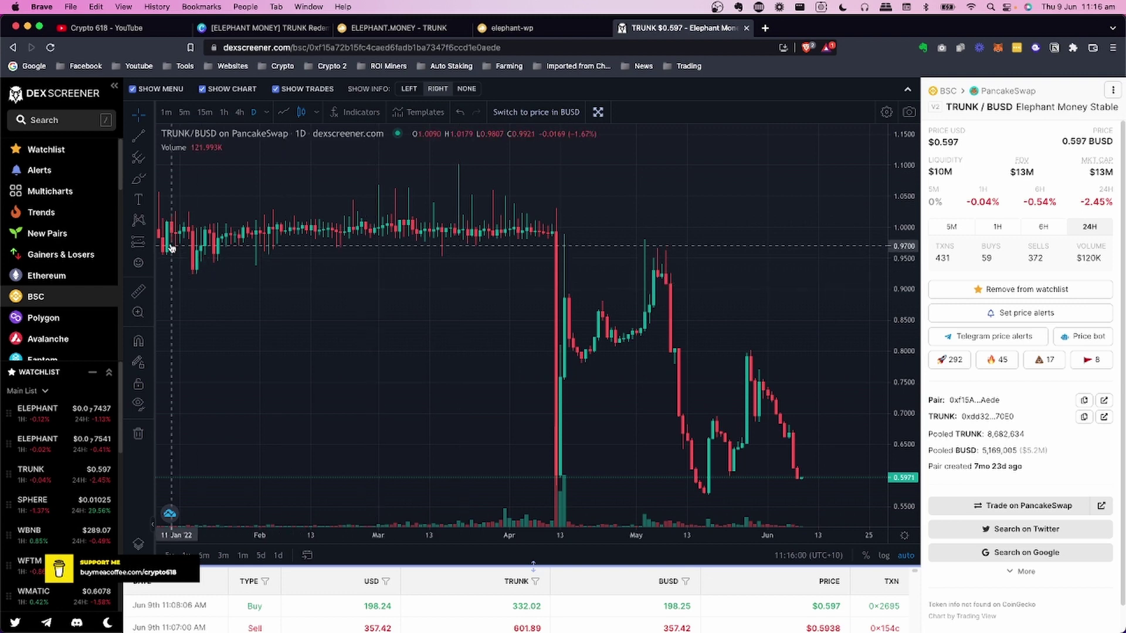
{"action": "left_click", "coordinate": [150, 243]}
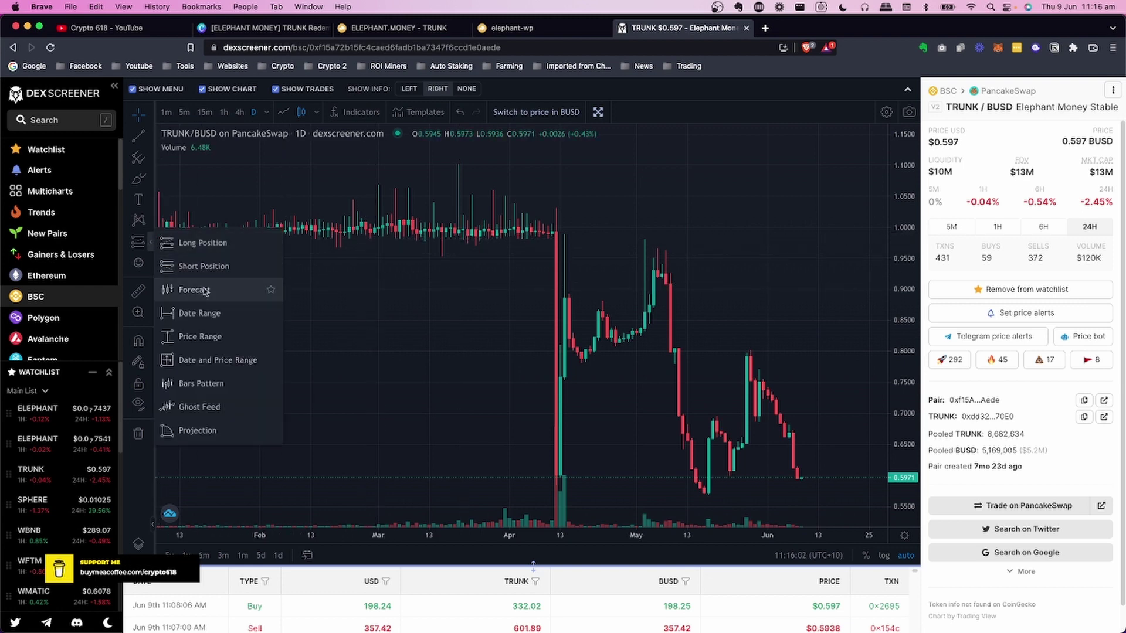
{"action": "left_click", "coordinate": [205, 335]}
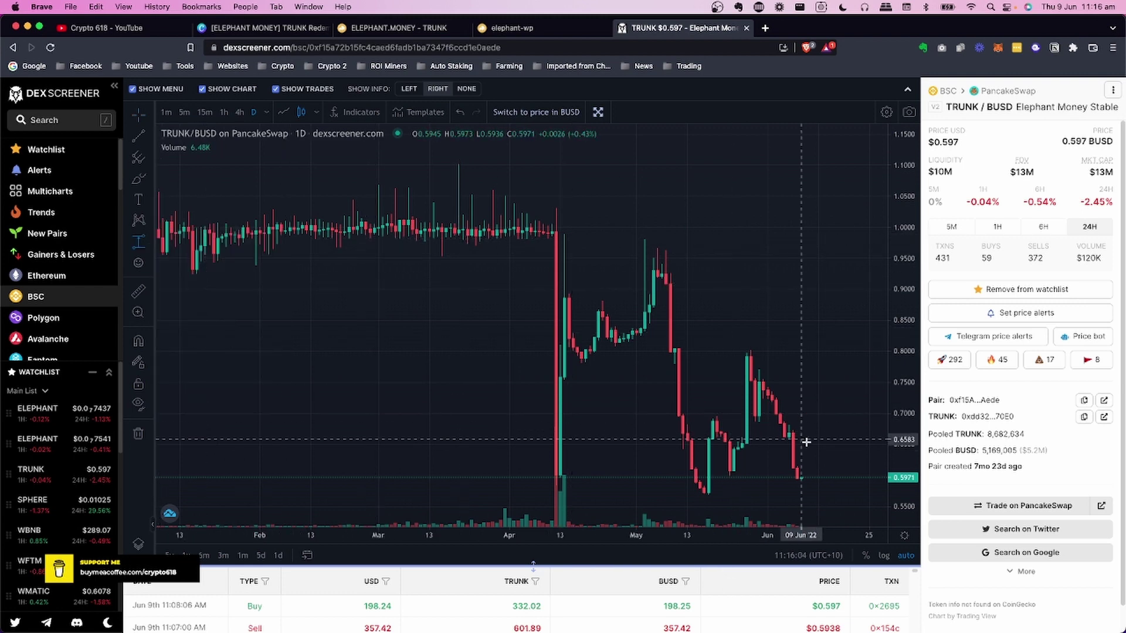
{"action": "left_click", "coordinate": [810, 478]}
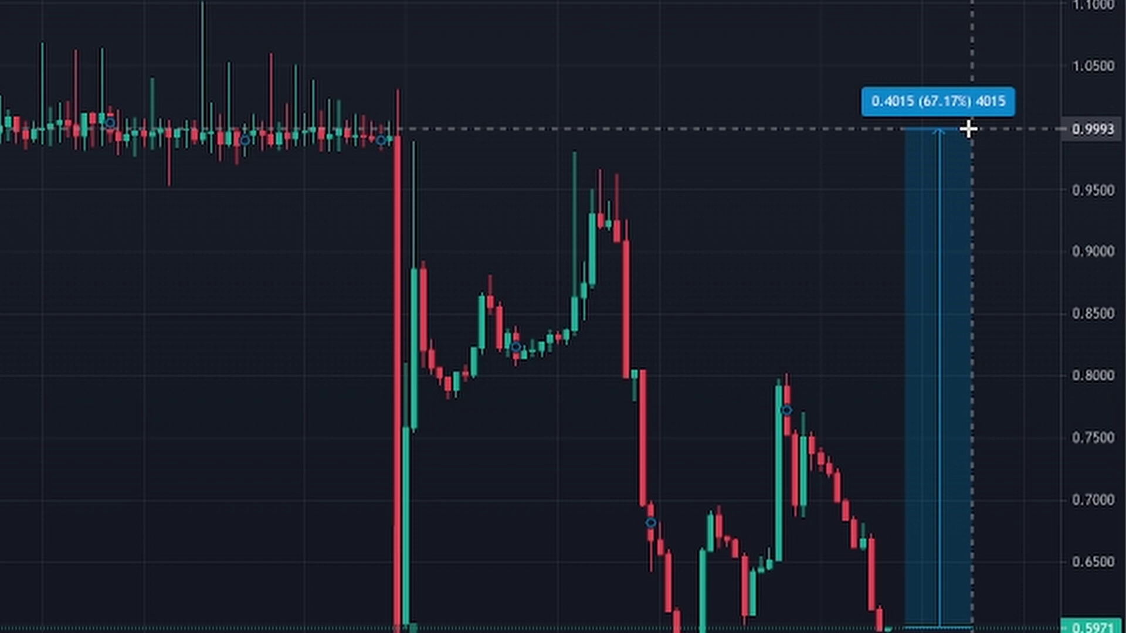
{"action": "left_click", "coordinate": [968, 128]}
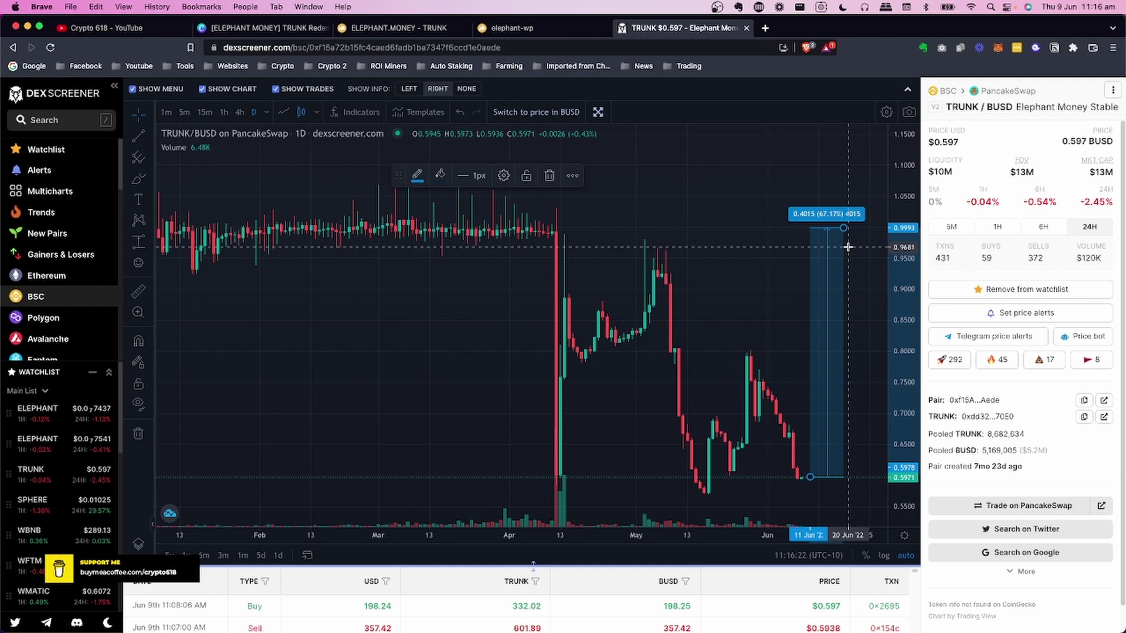
Review the Key Points slide alongside the Redeem form on the Elephant Money TRUNK page
{"action": "left_click", "coordinate": [284, 29]}
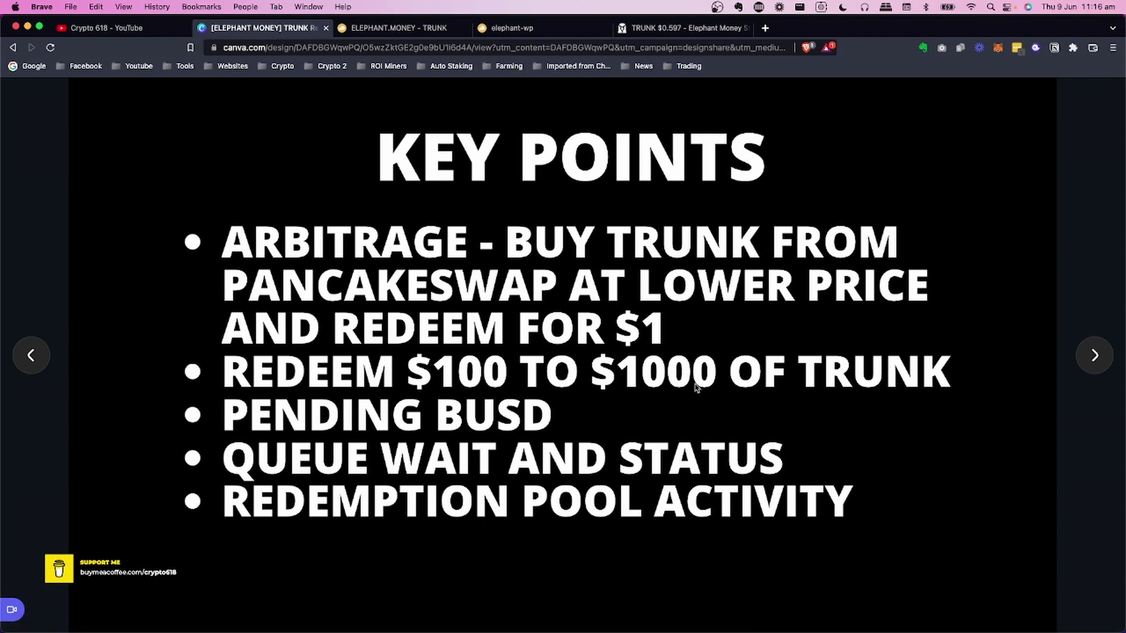
{"action": "left_click", "coordinate": [423, 35]}
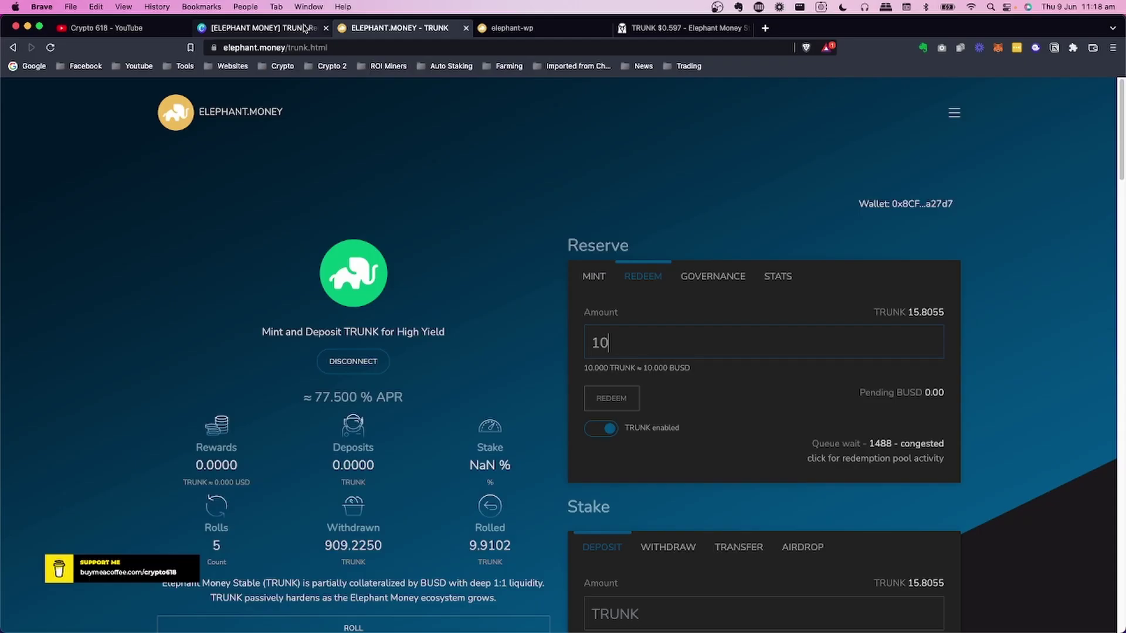
{"action": "key", "text": "ctrl+shift+Tab"}
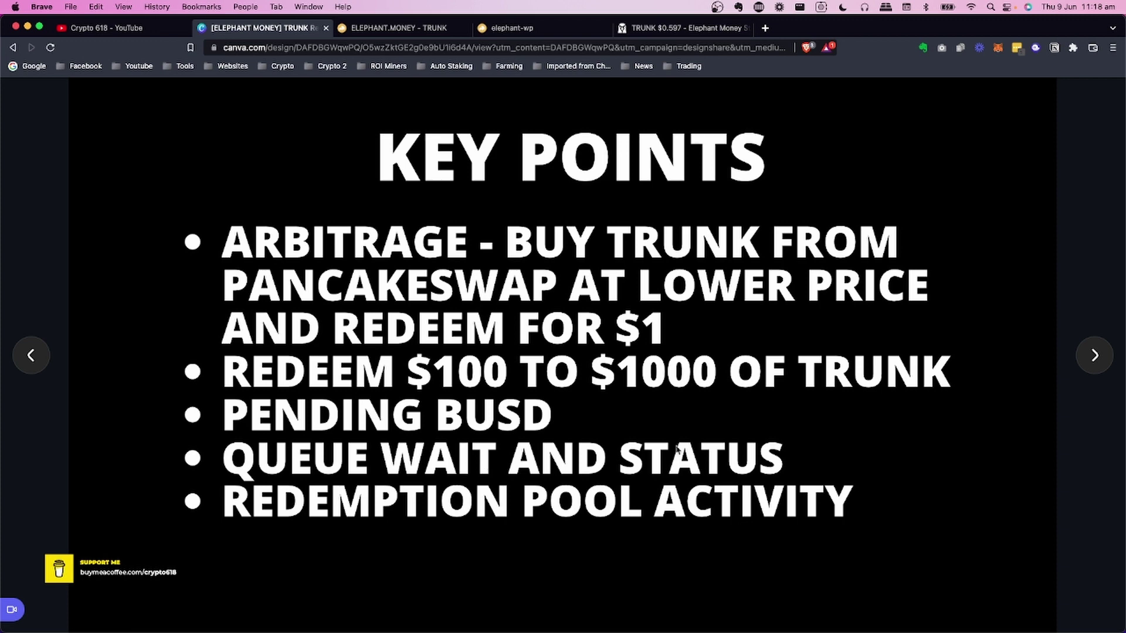
Open the redemption pool activity link from the TRUNK Redeem form in a new tab and show that page
{"action": "key", "text": "ctrl+Tab"}
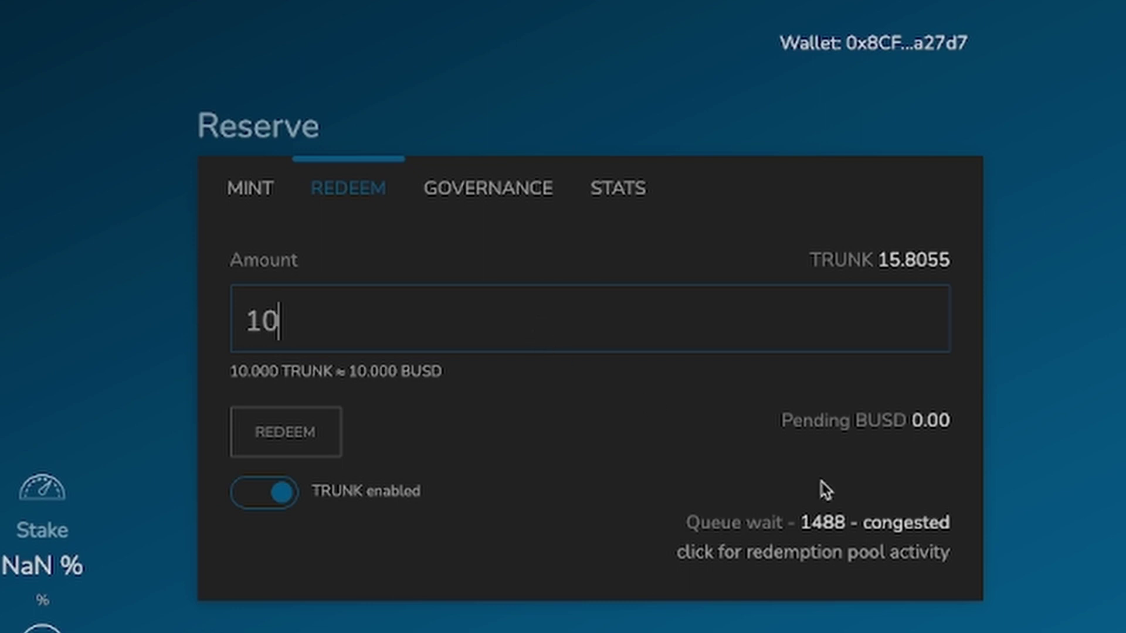
{"action": "right_click", "coordinate": [863, 564]}
{"action": "left_click", "coordinate": [731, 459]}
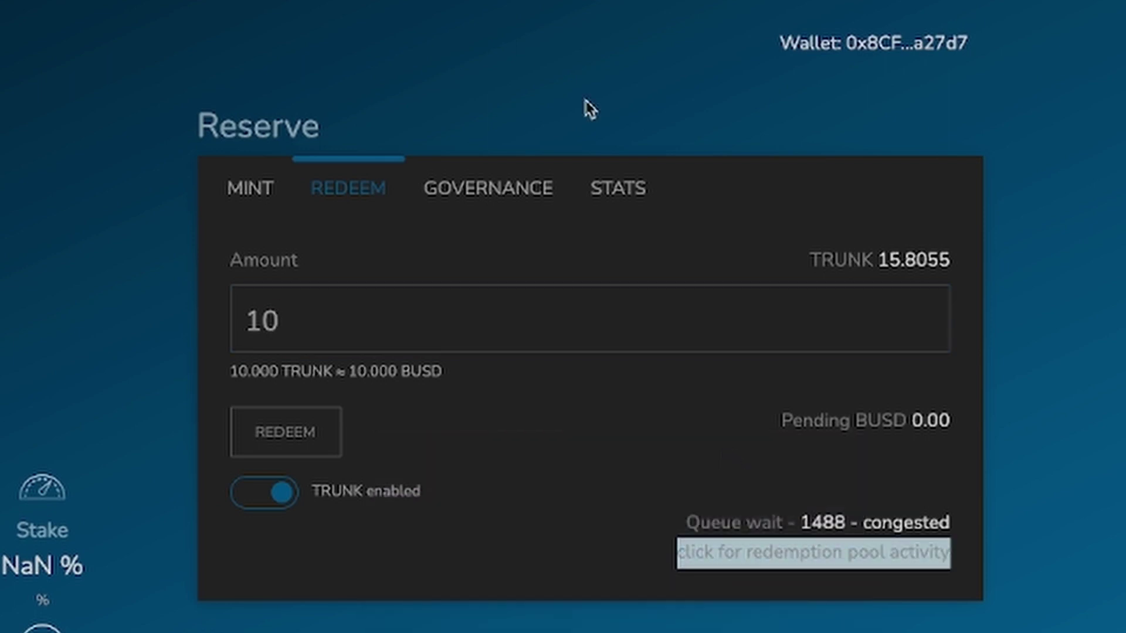
{"action": "left_click", "coordinate": [558, 28]}
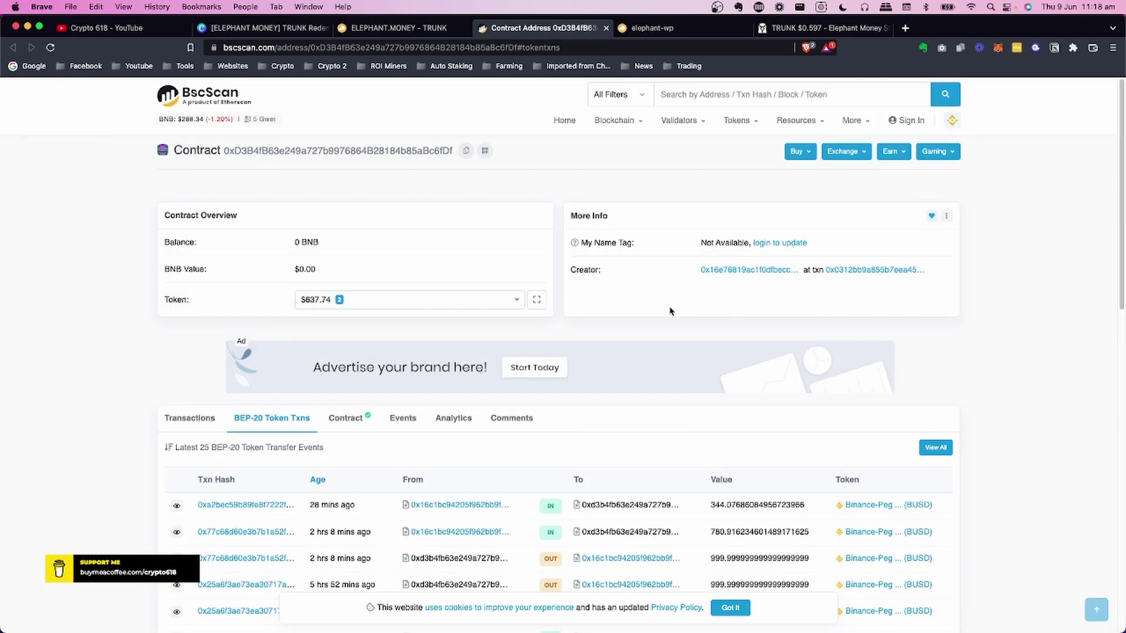
Examine the redemption pool's latest BEP-20 token transfers on BscScan, highlighting the values of the two most recent outgoing BUSD transfers
{"action": "scroll", "coordinate": [694, 328], "scroll_direction": "down", "scroll_amount": 2}
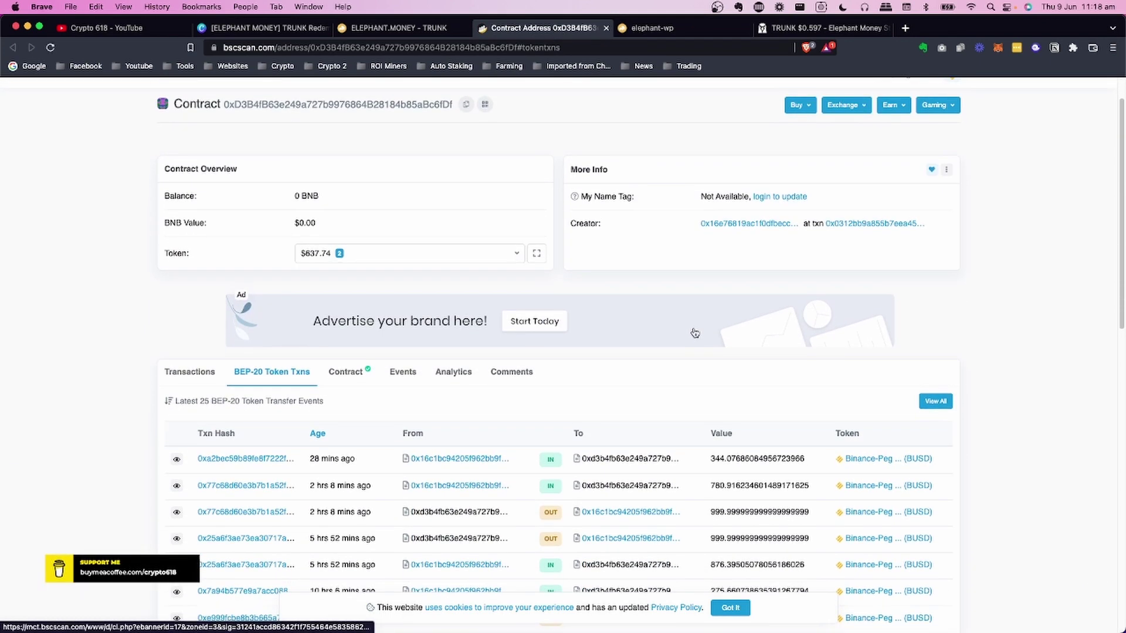
{"action": "scroll", "coordinate": [695, 333], "scroll_direction": "down", "scroll_amount": 3}
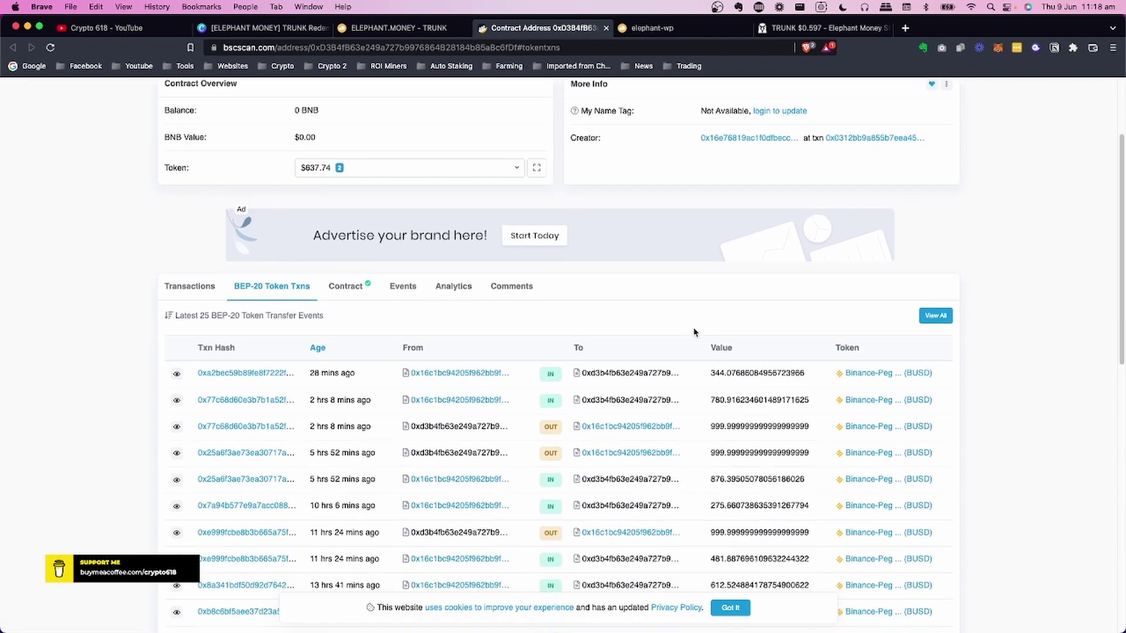
{"action": "scroll", "coordinate": [693, 327], "scroll_direction": "down", "scroll_amount": 2}
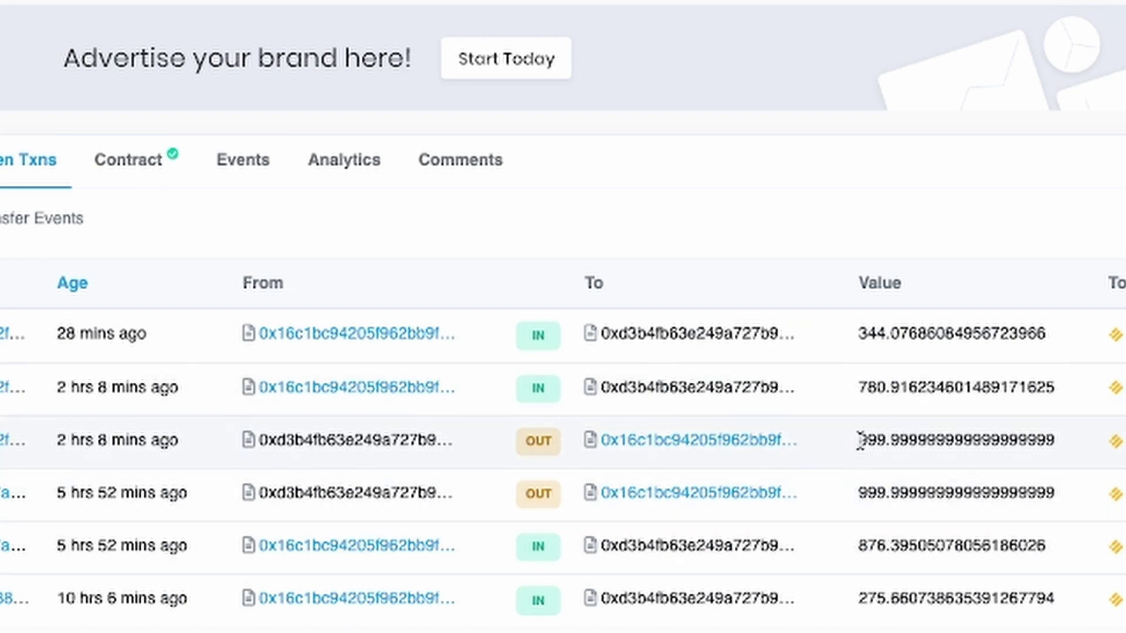
{"action": "left_click_drag", "start_coordinate": [857, 447], "coordinate": [1056, 450]}
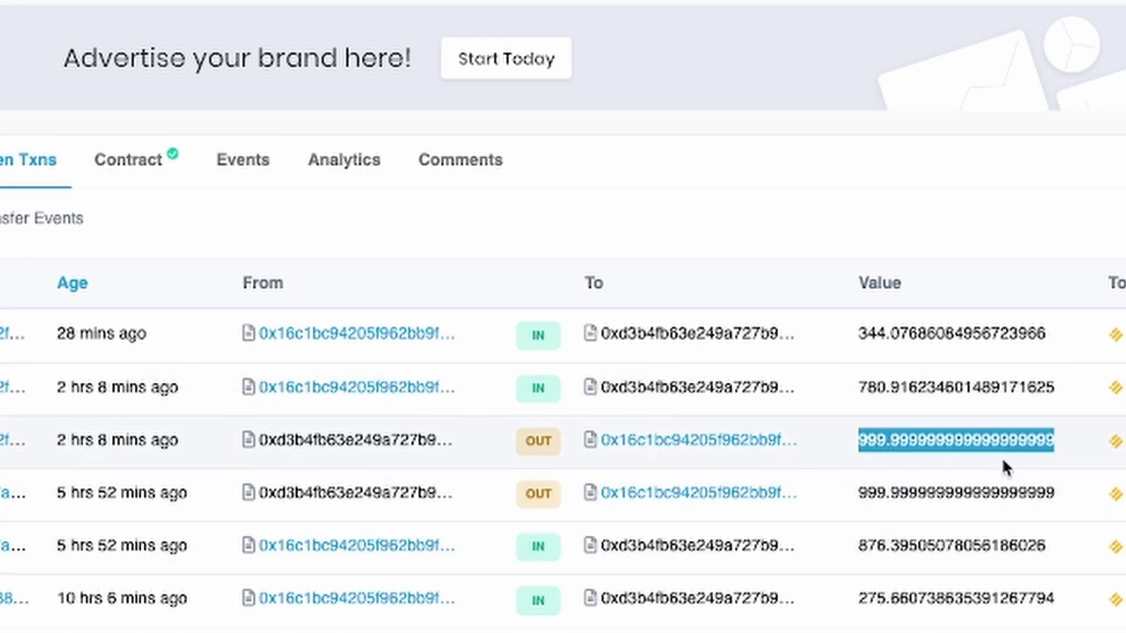
{"action": "left_click", "coordinate": [854, 496]}
{"action": "left_click_drag", "start_coordinate": [854, 496], "coordinate": [946, 500]}
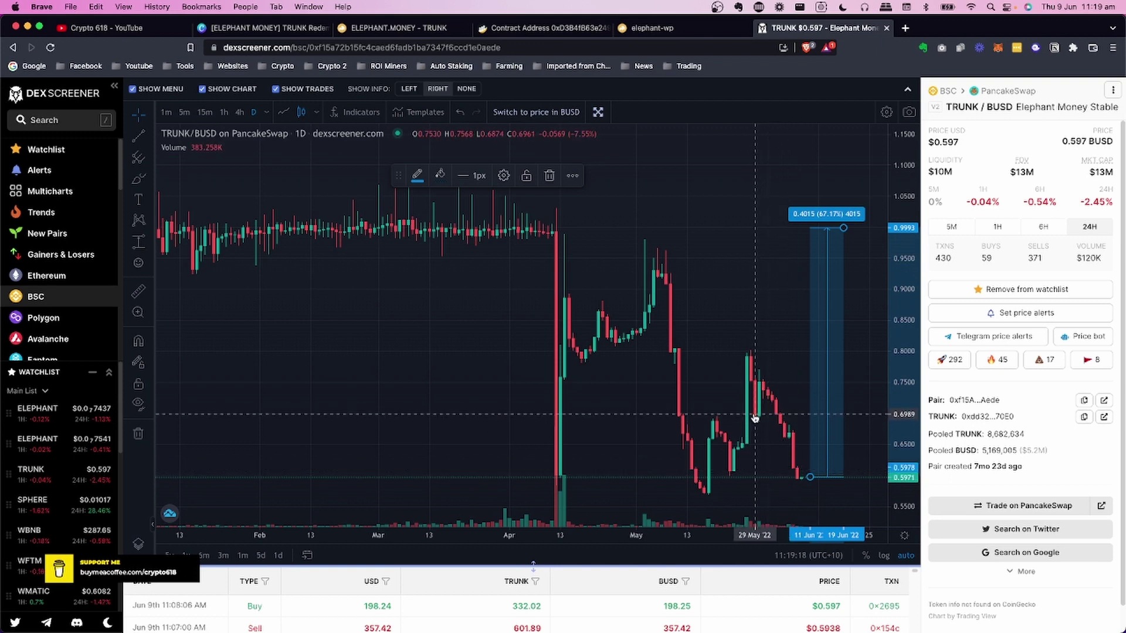
Return to the BscScan transfers list and highlight the full value of the second most recent outgoing BUSD transfer
{"action": "left_click", "coordinate": [540, 30]}
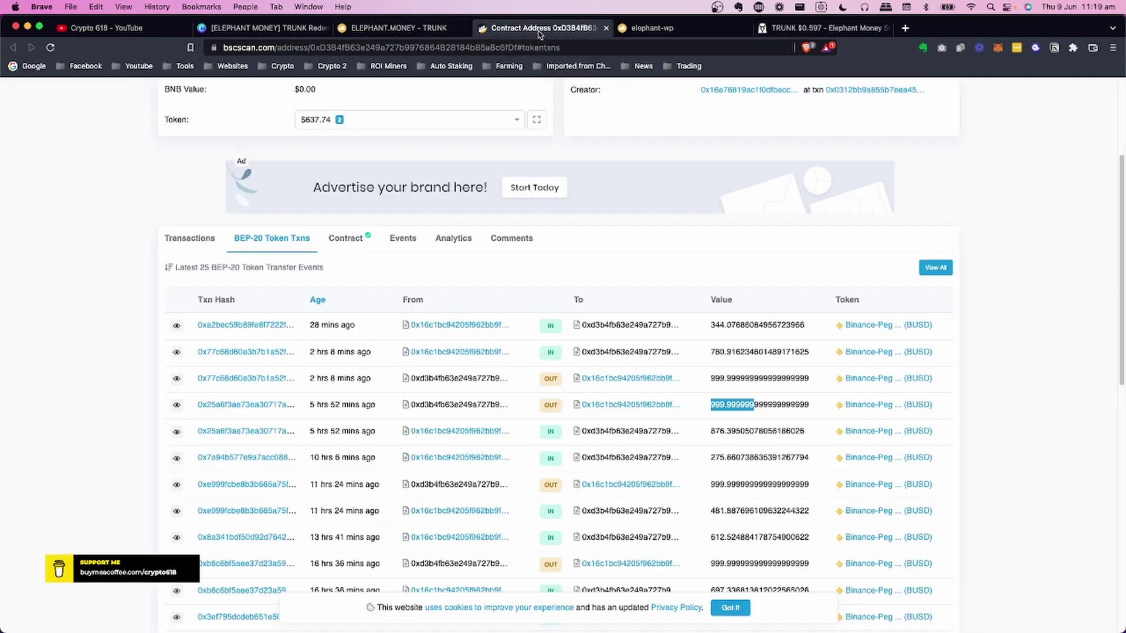
{"action": "left_click", "coordinate": [722, 404]}
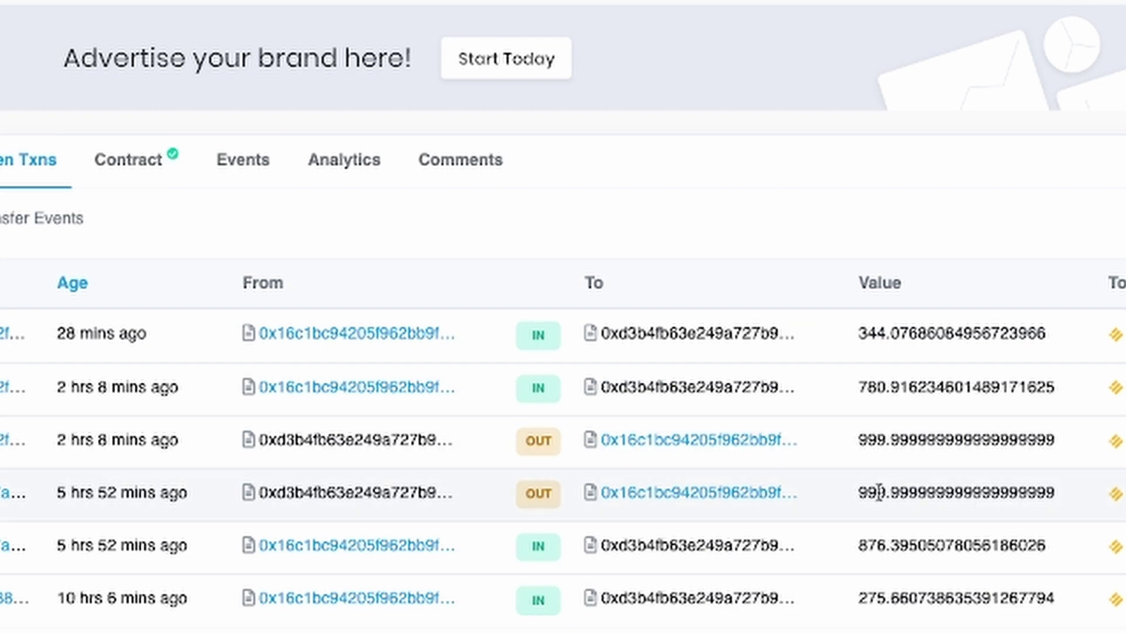
{"action": "left_click_drag", "start_coordinate": [857, 495], "coordinate": [1070, 501]}
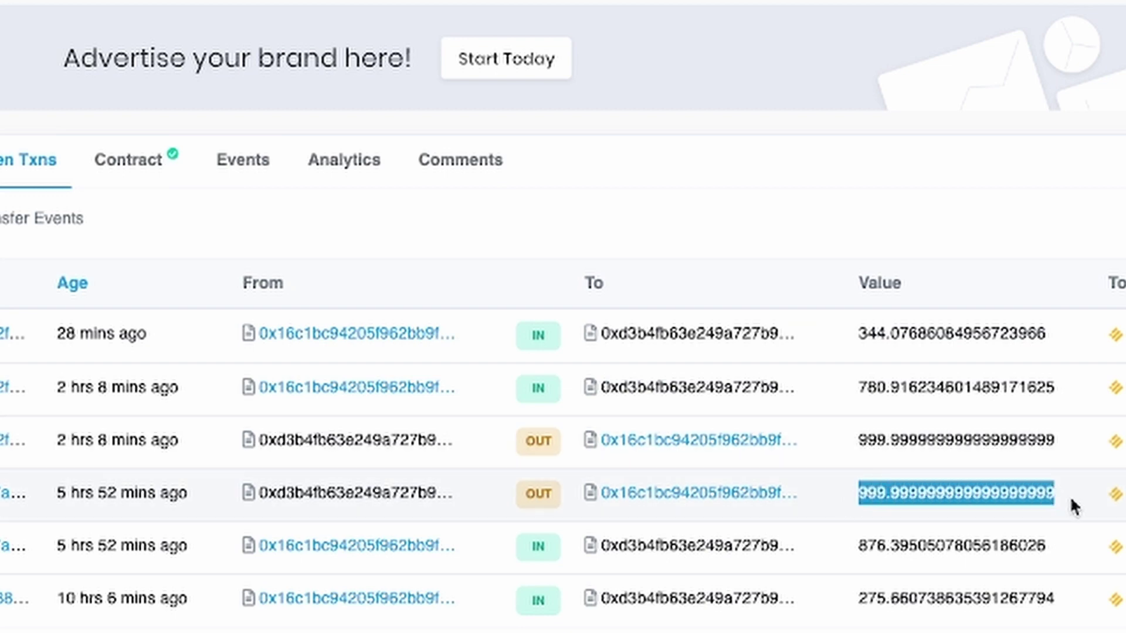
{"action": "left_click", "coordinate": [947, 455]}
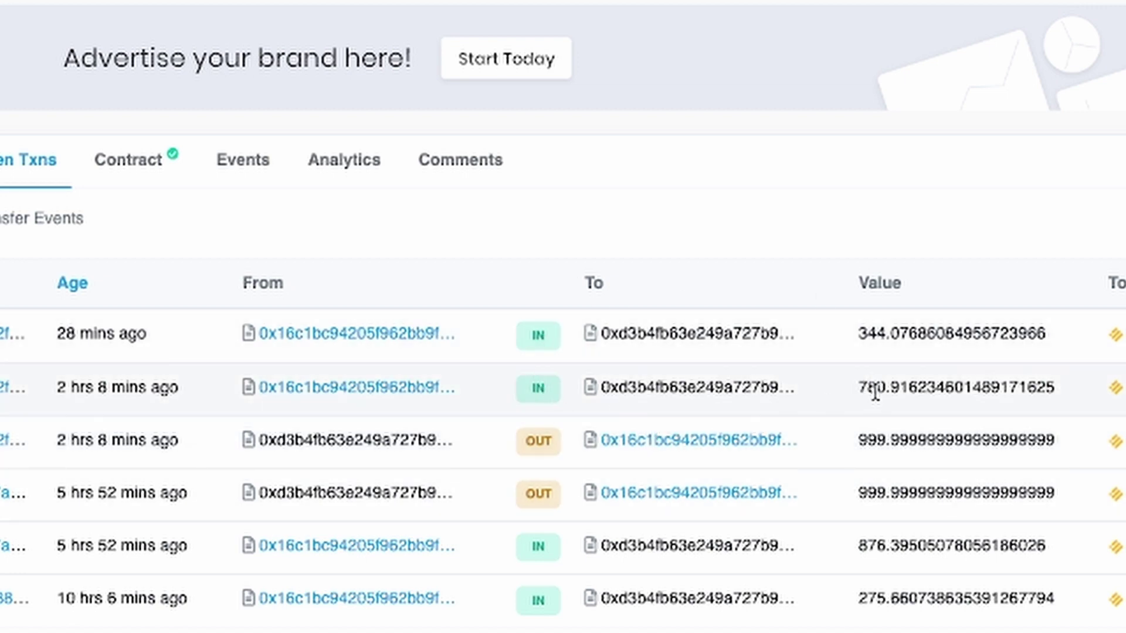
Highlight the values of the two most recent incoming BUSD transfers and go back to the TRUNK Redeem form
{"action": "left_click_drag", "start_coordinate": [858, 390], "coordinate": [943, 381]}
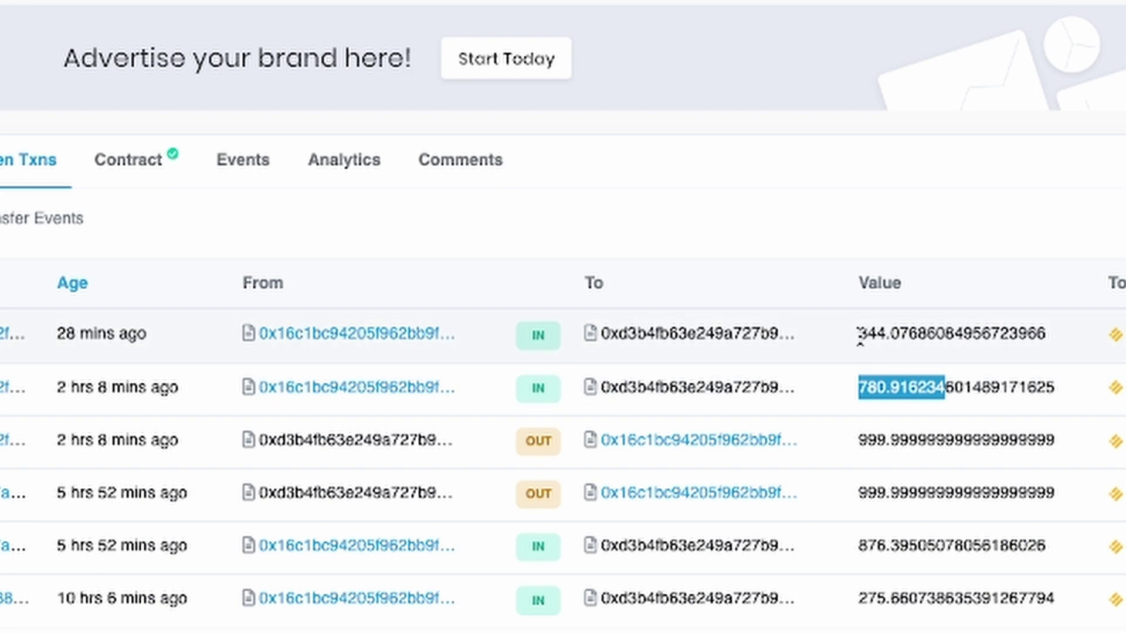
{"action": "left_click_drag", "start_coordinate": [858, 335], "coordinate": [932, 354]}
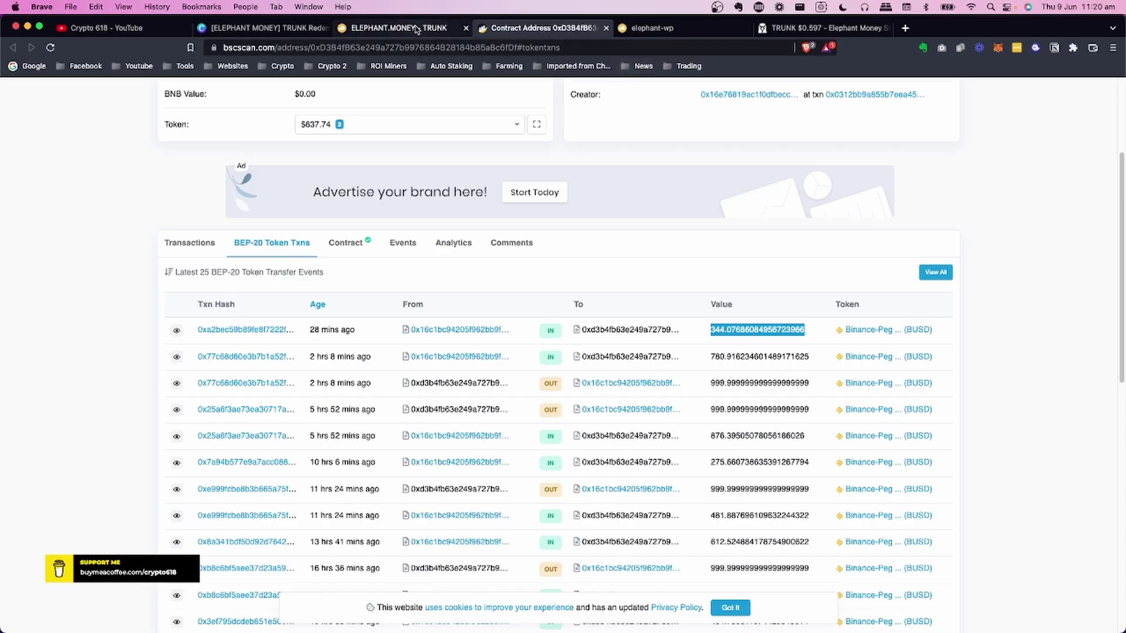
{"action": "left_click", "coordinate": [417, 30]}
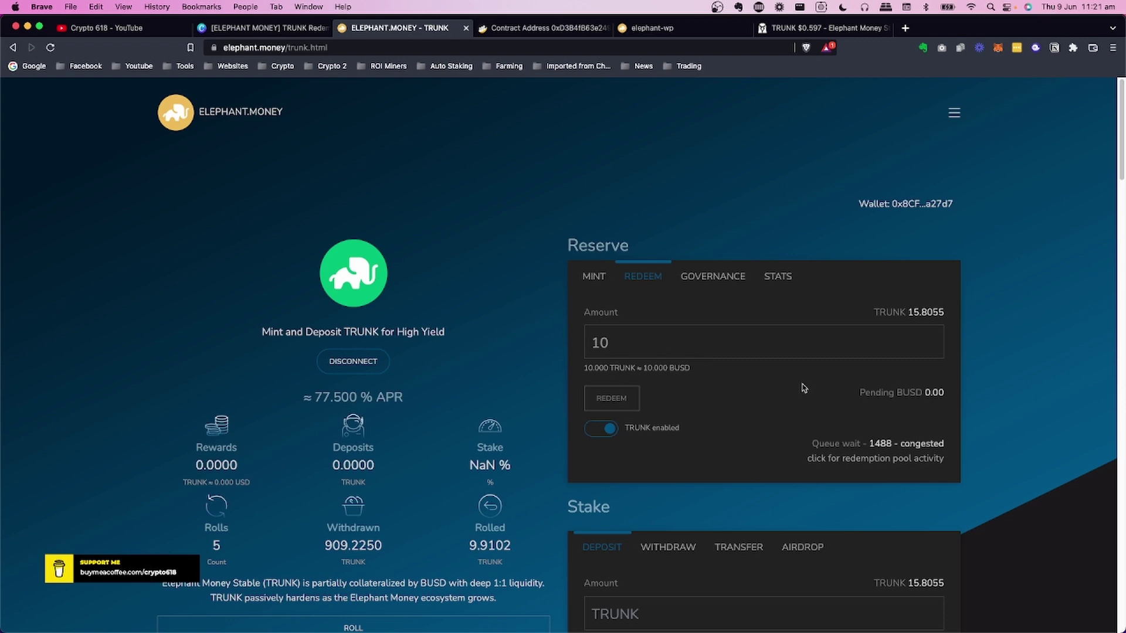
Review the Key Points slide and return to the TRUNK page's Redeem form
{"action": "scroll", "coordinate": [863, 378], "scroll_direction": "down", "scroll_amount": 1}
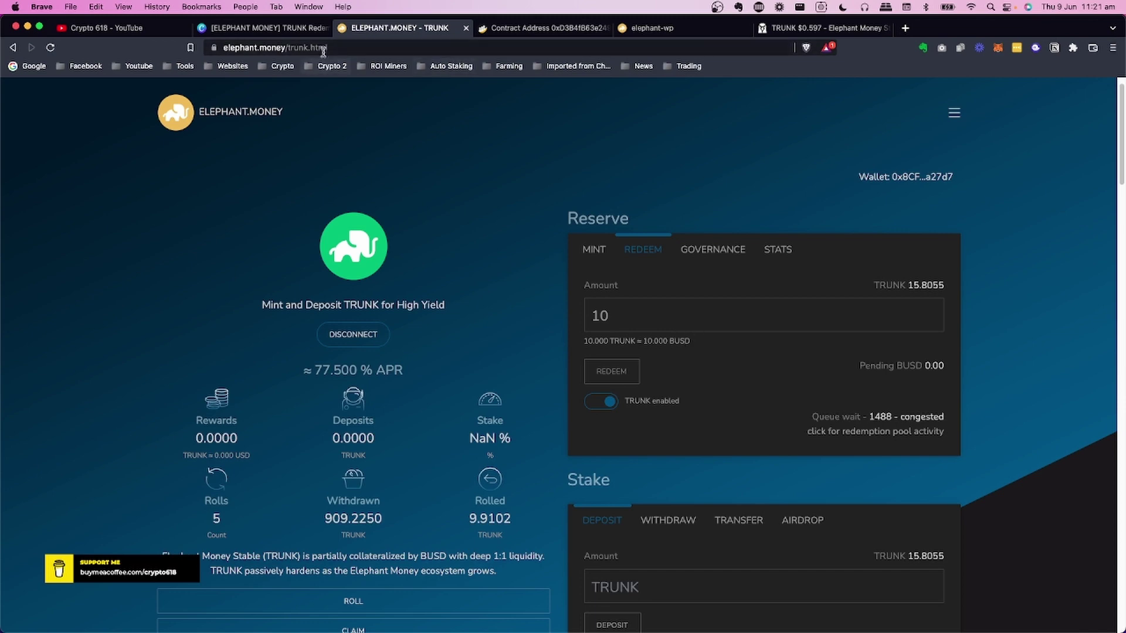
{"action": "left_click", "coordinate": [291, 30]}
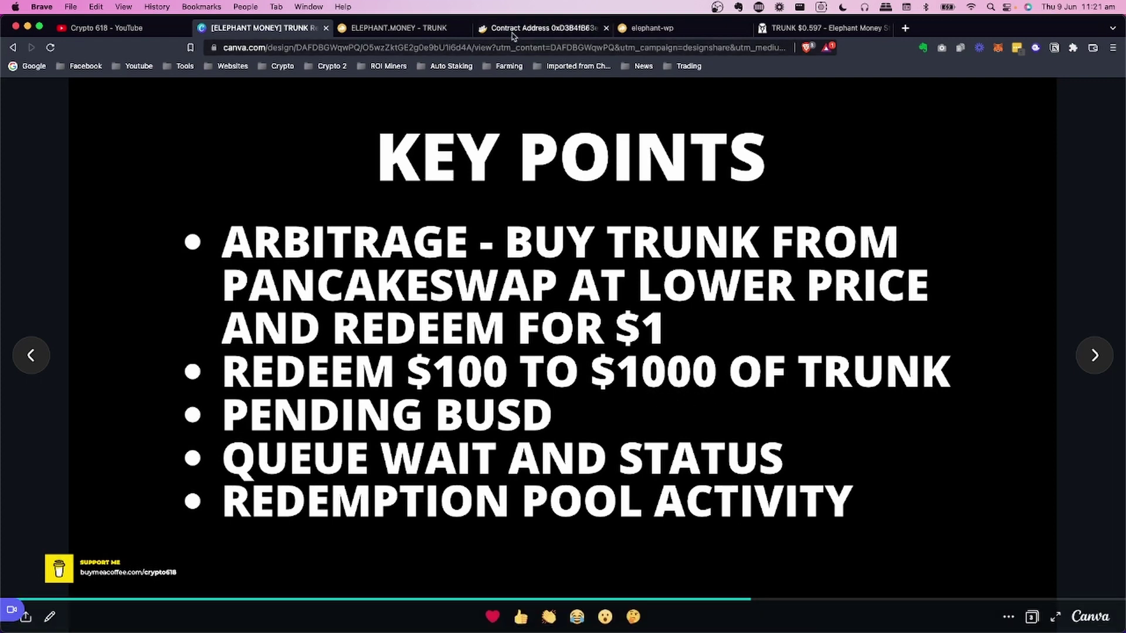
{"action": "left_click", "coordinate": [399, 28]}
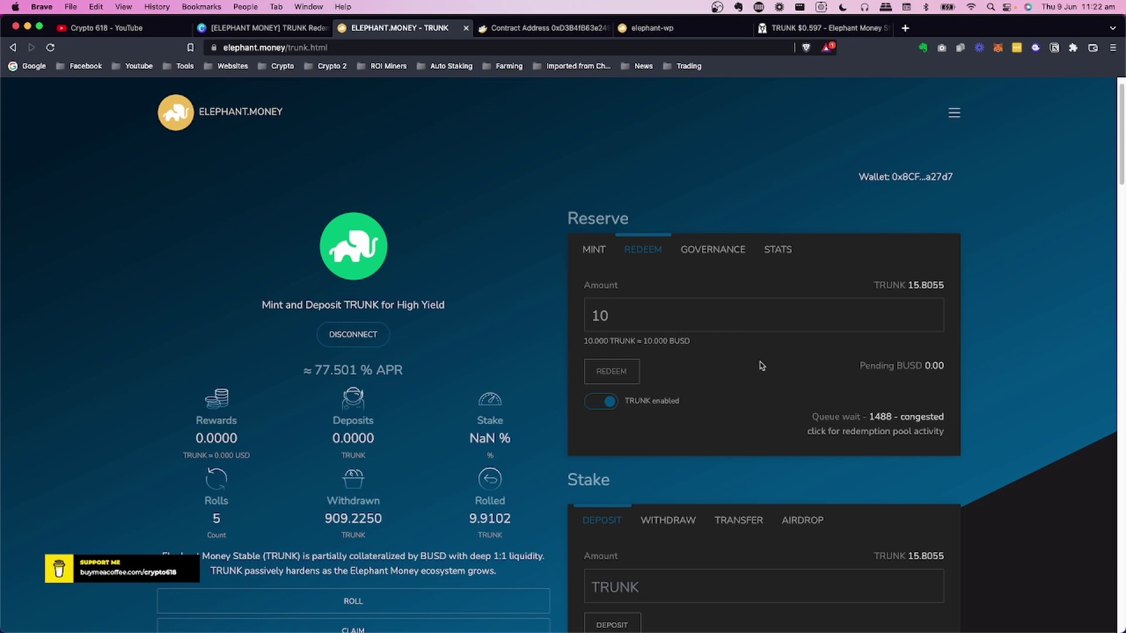
Advance the presentation to the Bonus Points slide, and open the Reserve's Mint form on the TRUNK page
{"action": "left_click", "coordinate": [279, 32]}
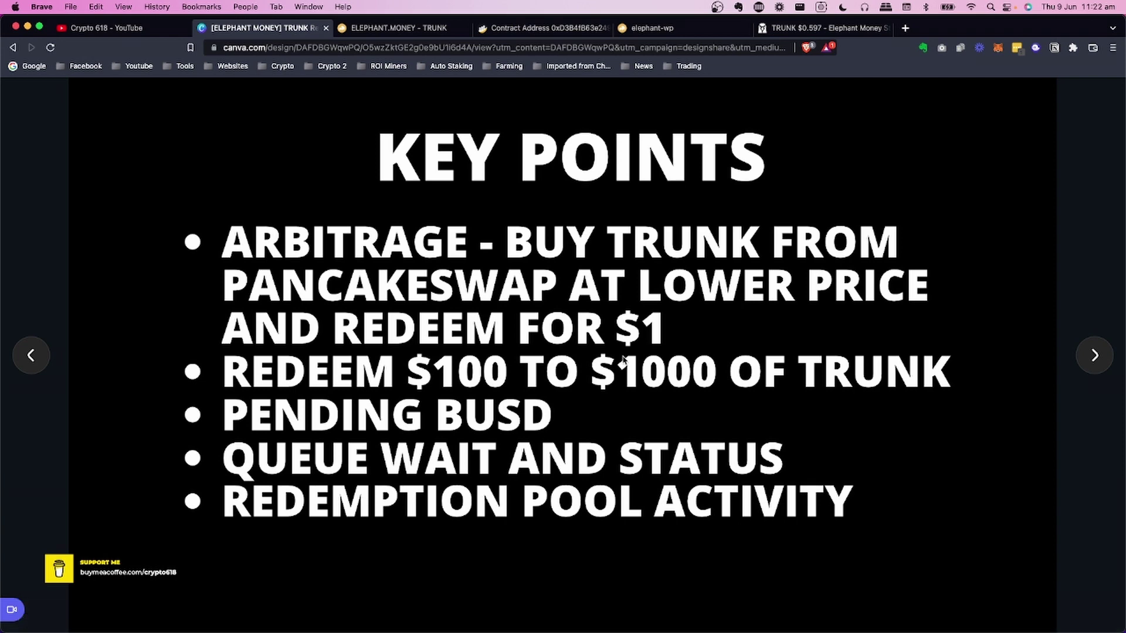
{"action": "key", "text": "Right"}
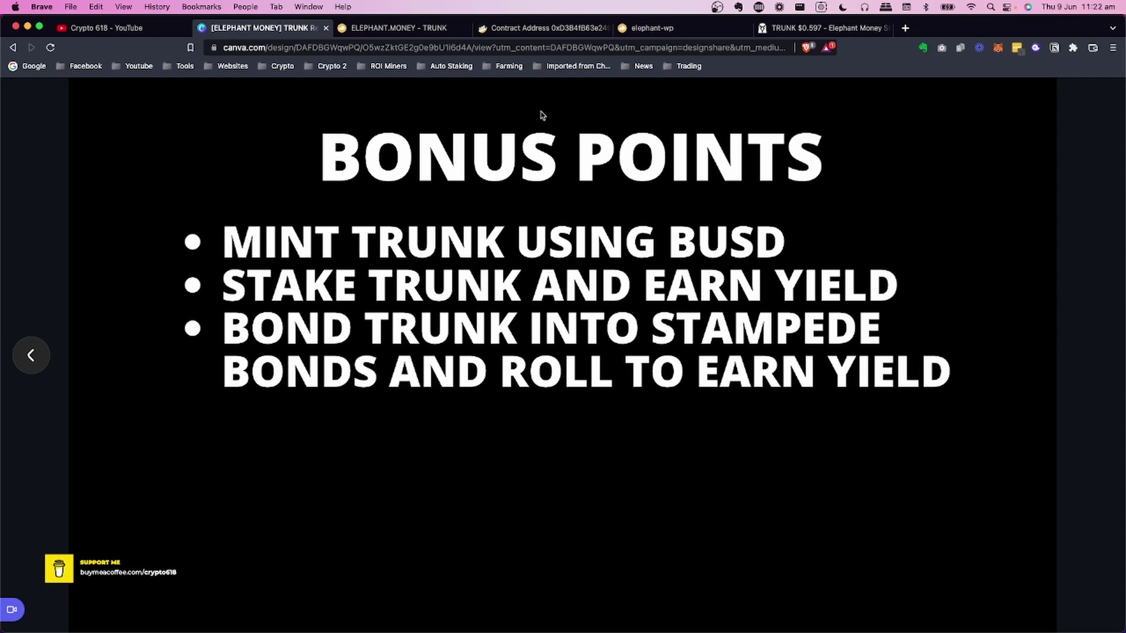
{"action": "left_click", "coordinate": [424, 32]}
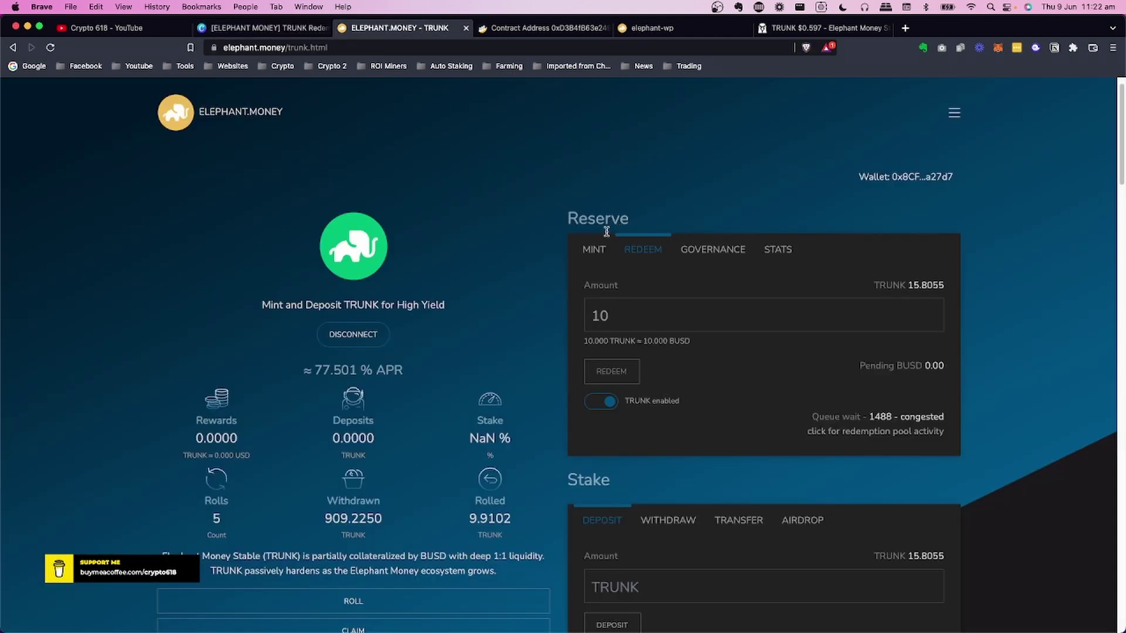
{"action": "left_click", "coordinate": [592, 252]}
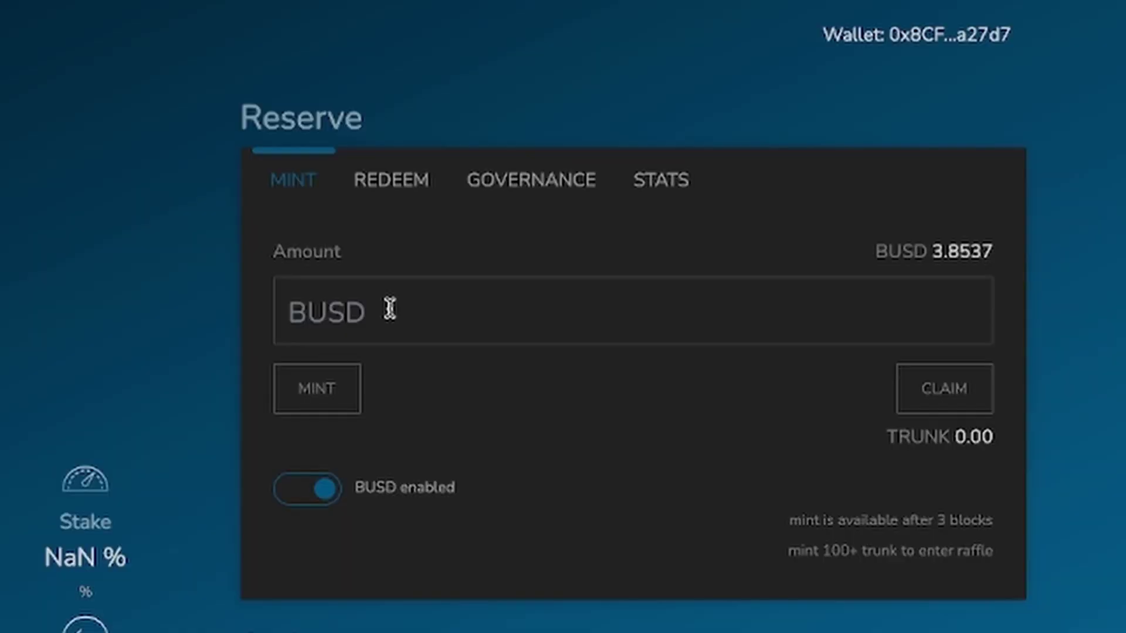
Try mint amounts of 100 and 200 BUSD in the Reserve form, and clear the amount
{"action": "left_click", "coordinate": [642, 314]}
{"action": "type", "text": "100"}
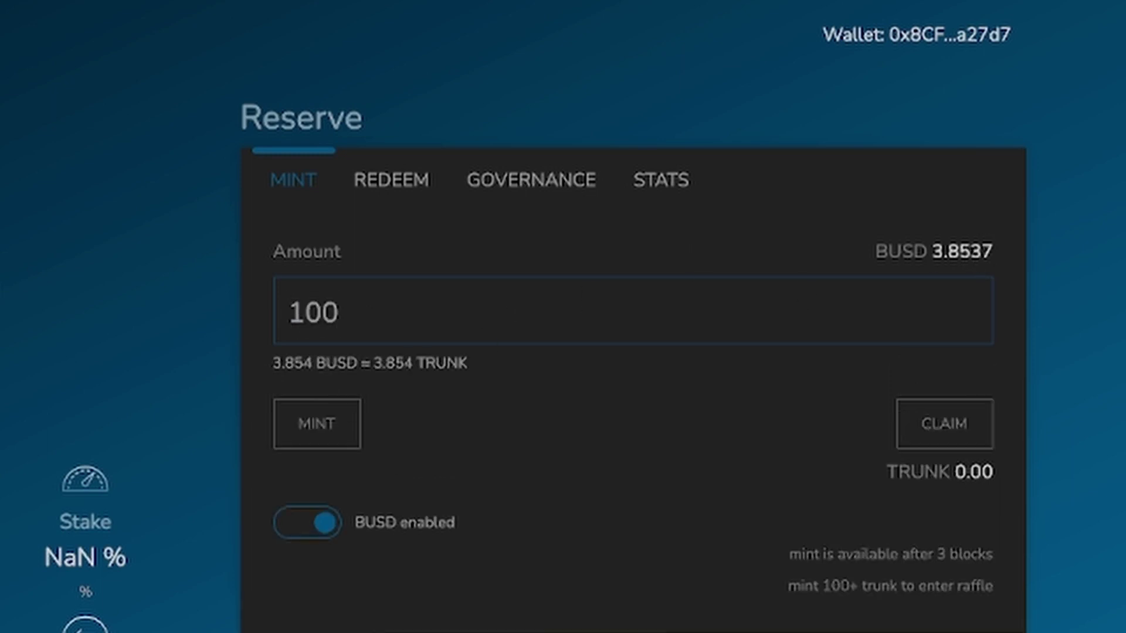
{"action": "key", "text": "BackSpace"}
{"action": "key", "text": "BackSpace"}
{"action": "key", "text": "BackSpace"}
{"action": "type", "text": "200"}
{"action": "left_click_drag", "start_coordinate": [335, 322], "coordinate": [238, 326]}
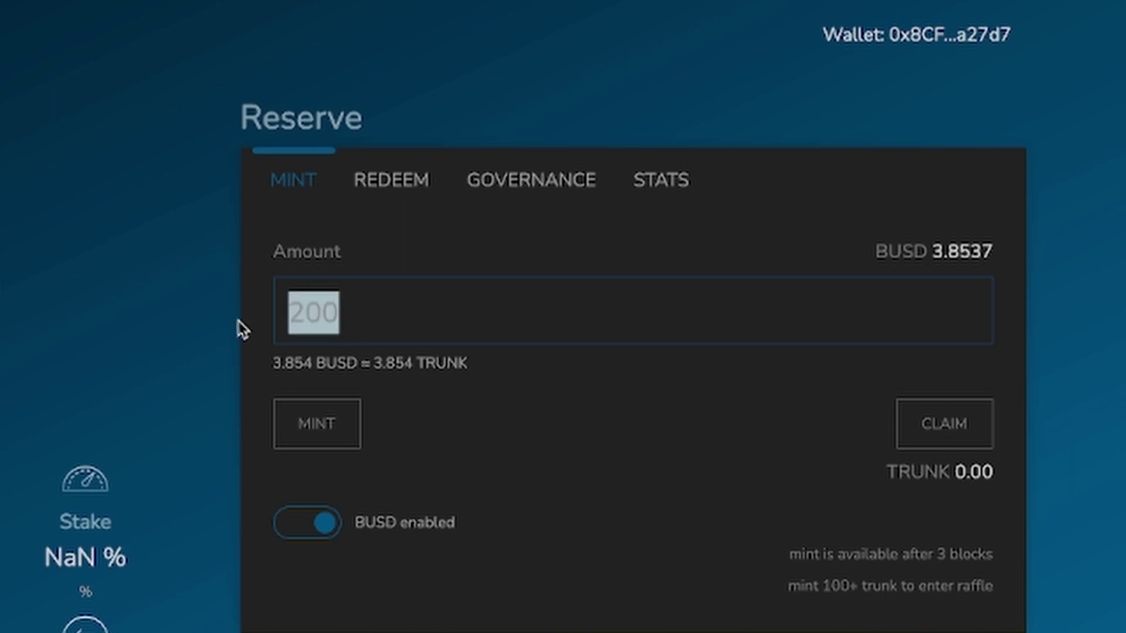
{"action": "key", "text": "BackSpace"}
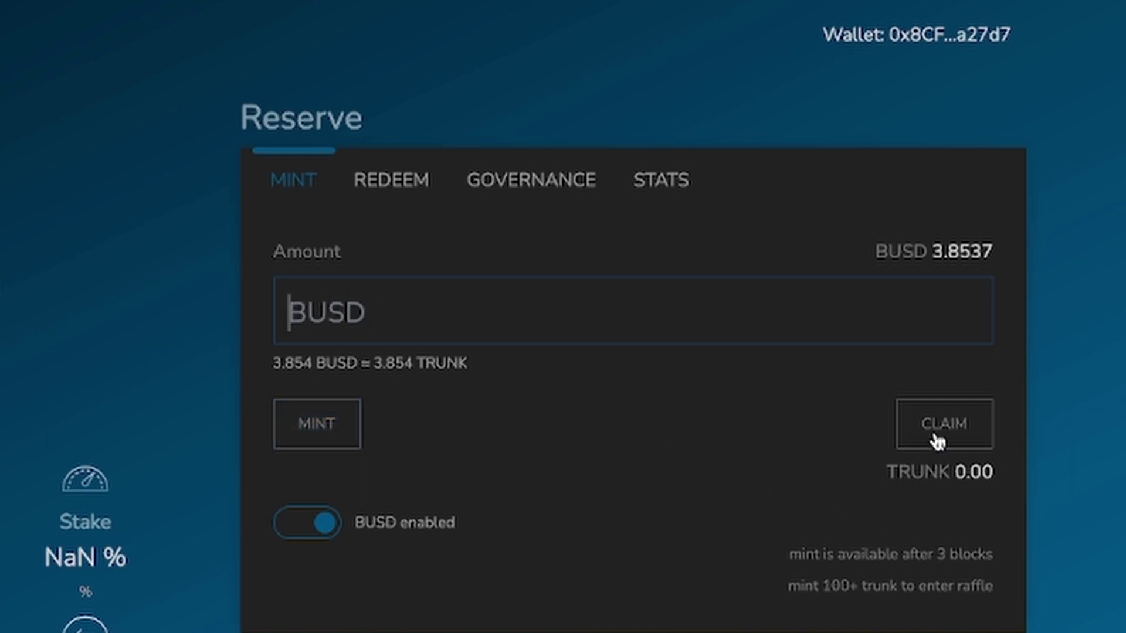
Highlight the claimable TRUNK amount in the Mint form and clear the highlight
{"action": "left_click_drag", "start_coordinate": [955, 469], "coordinate": [991, 469]}
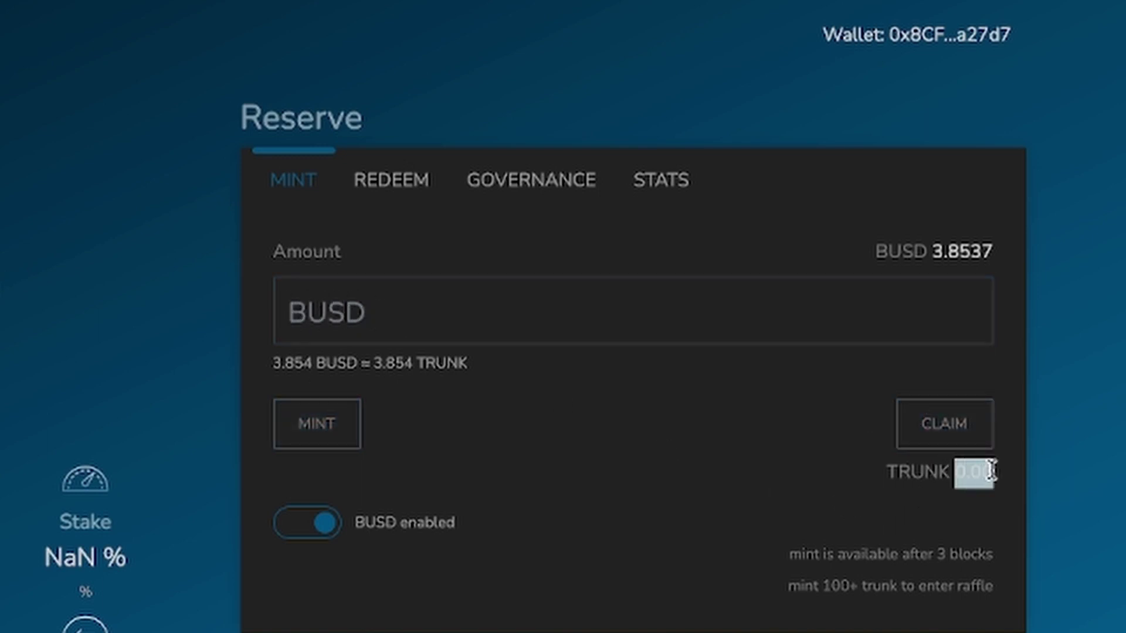
{"action": "left_click", "coordinate": [877, 472]}
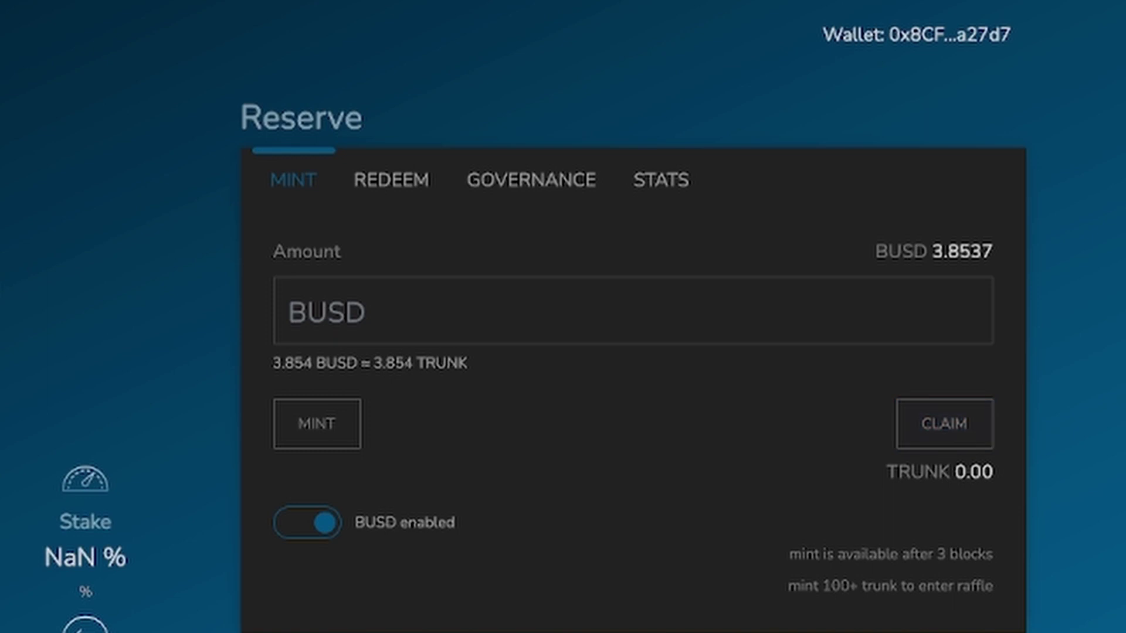
{"action": "scroll", "coordinate": [1035, 457], "scroll_direction": "down", "scroll_amount": 1}
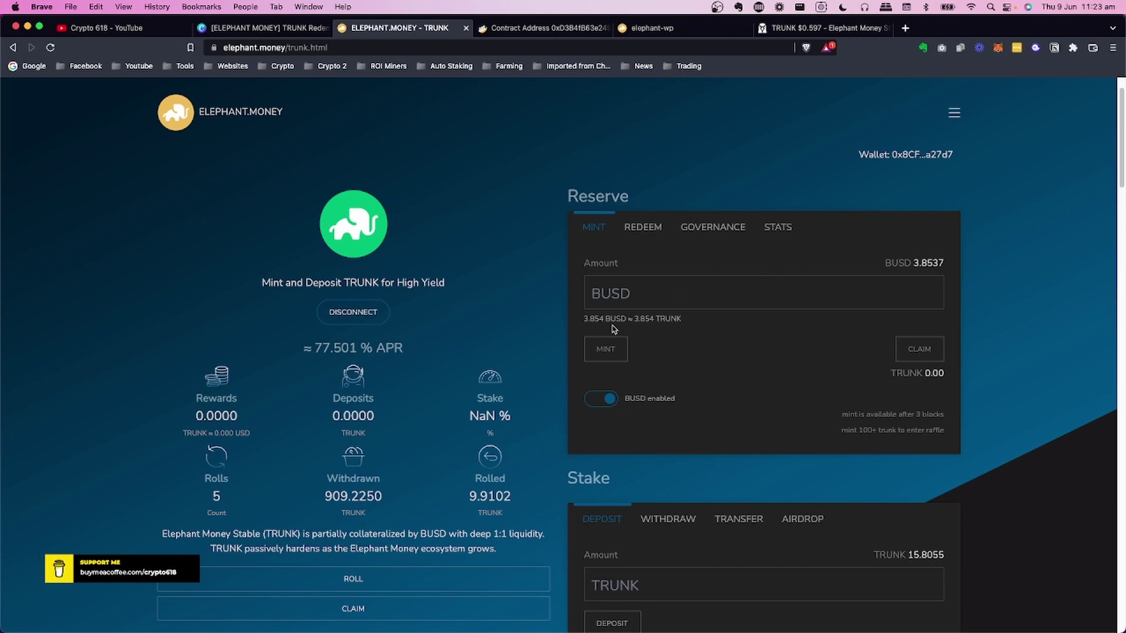
Find the raffle figures in the TRUNK page's Stats section and highlight the pot value
{"action": "scroll", "coordinate": [563, 346], "scroll_direction": "down", "scroll_amount": 20}
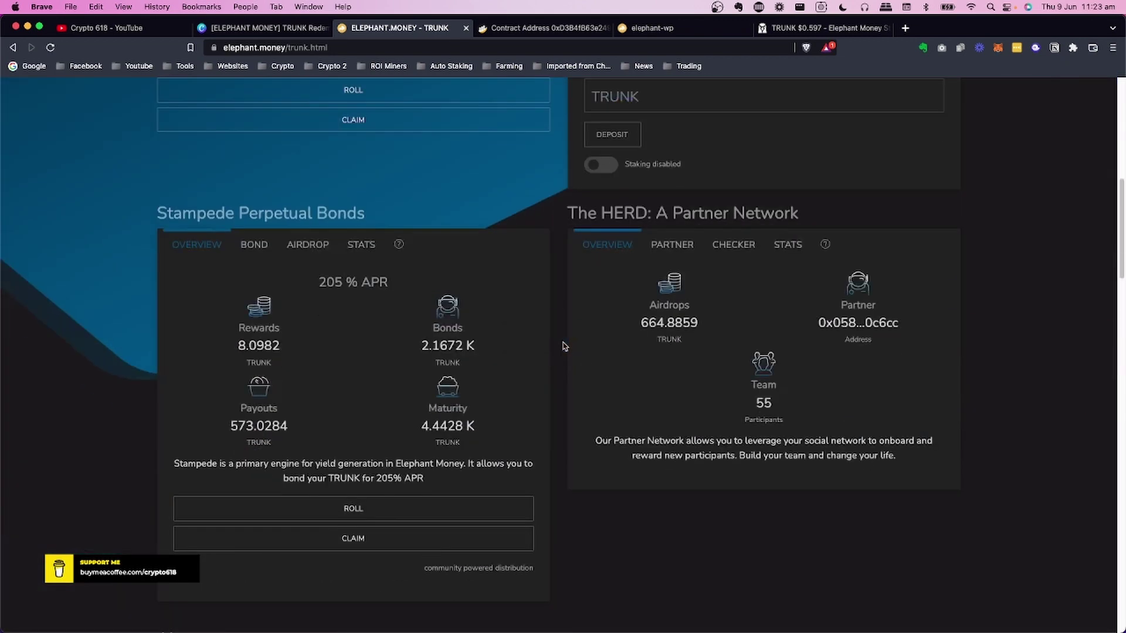
{"action": "scroll", "coordinate": [562, 346], "scroll_direction": "down", "scroll_amount": 5}
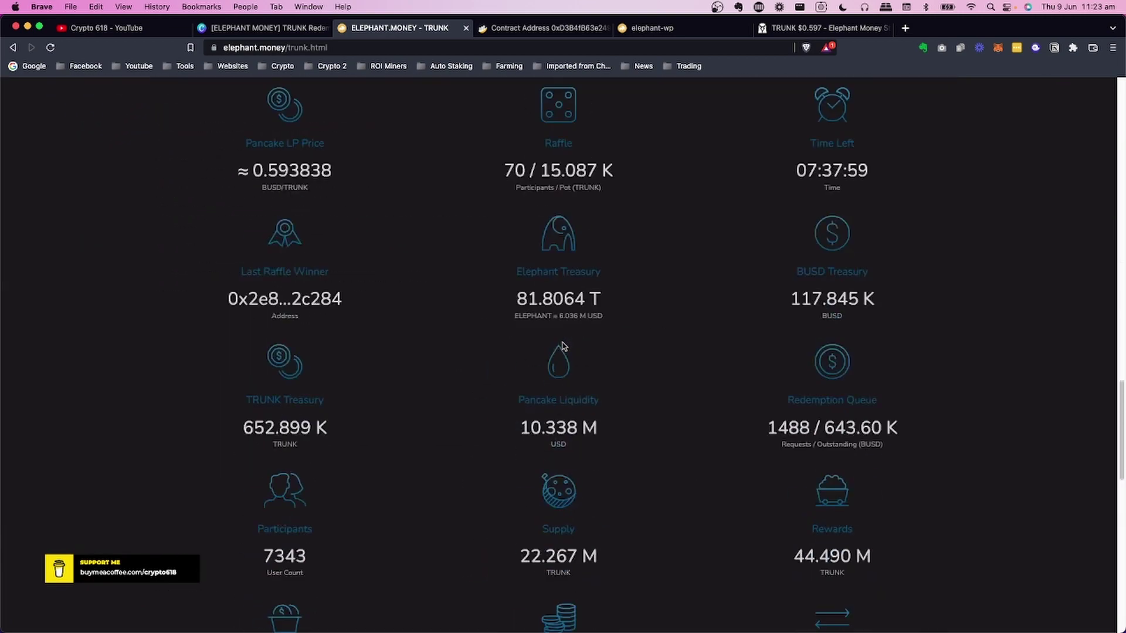
{"action": "scroll", "coordinate": [563, 346], "scroll_direction": "up", "scroll_amount": 6}
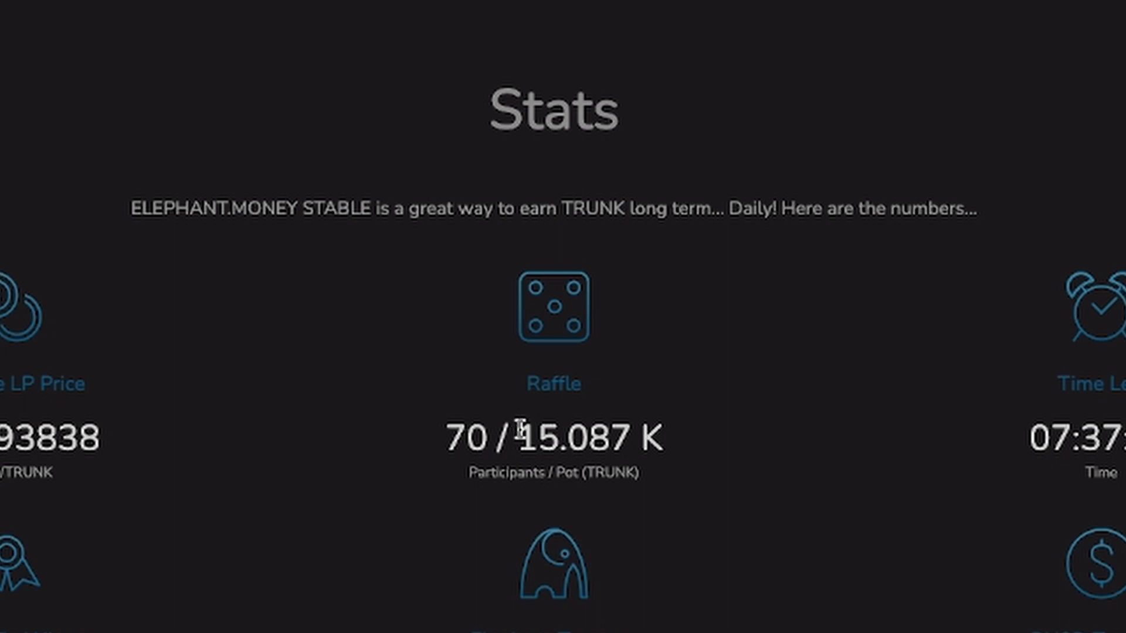
{"action": "left_click_drag", "start_coordinate": [520, 434], "coordinate": [694, 452]}
{"action": "left_click", "coordinate": [696, 452]}
{"action": "left_click_drag", "start_coordinate": [526, 439], "coordinate": [675, 448]}
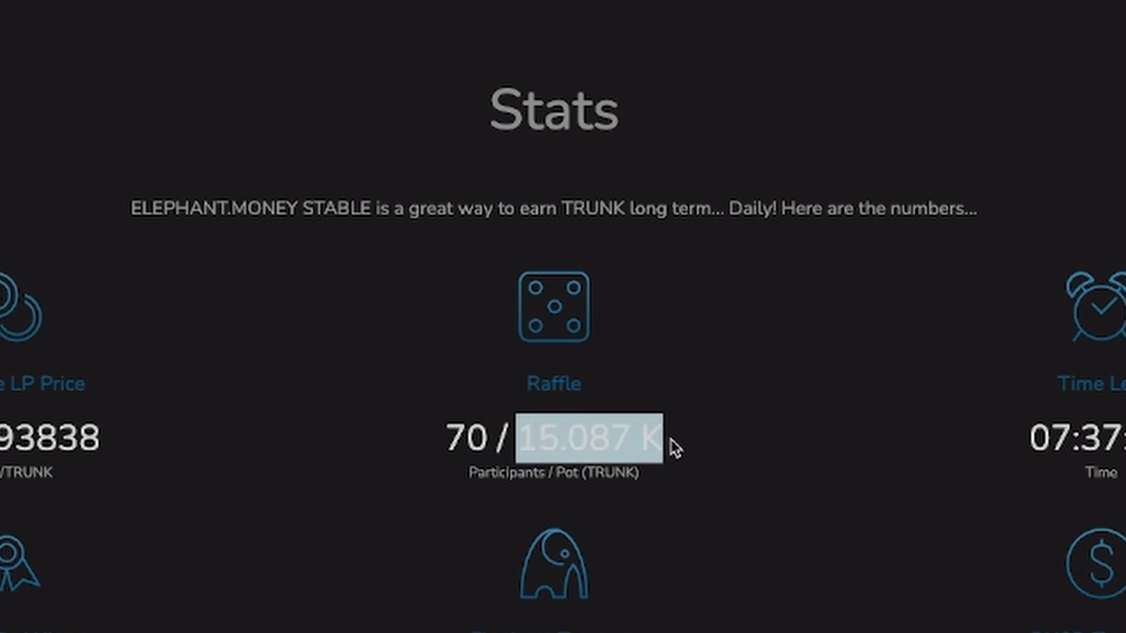
{"action": "left_click", "coordinate": [724, 480]}
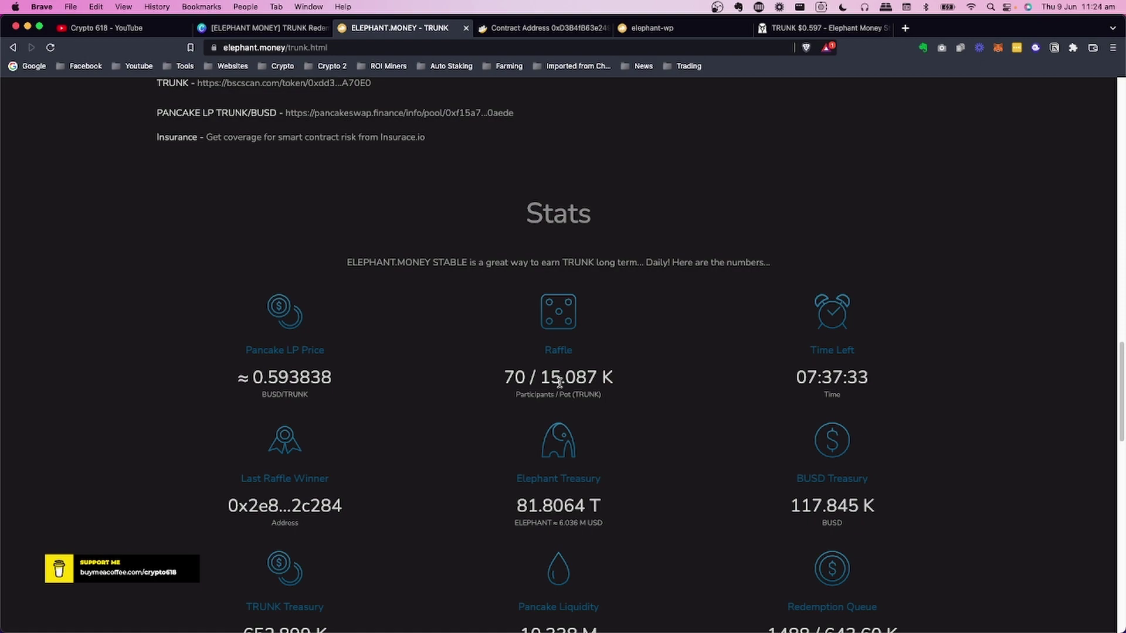
Return to the Reserve section and show its 7 Day Mint Volume statistics
{"action": "scroll", "coordinate": [622, 379], "scroll_direction": "up", "scroll_amount": 15}
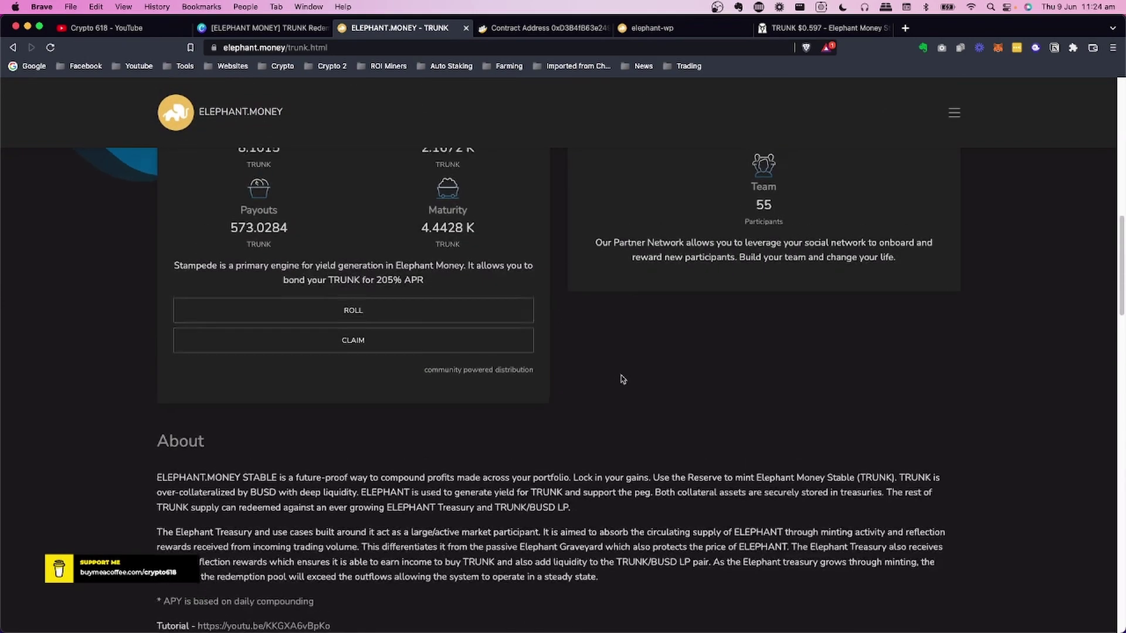
{"action": "scroll", "coordinate": [652, 357], "scroll_direction": "up", "scroll_amount": 4}
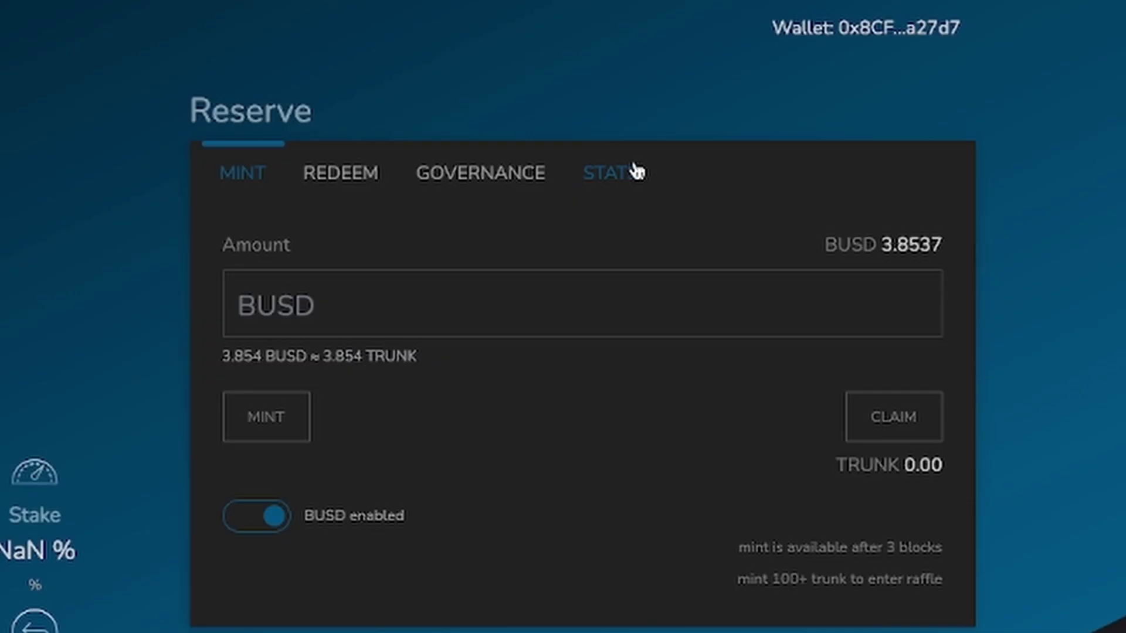
{"action": "left_click", "coordinate": [636, 172]}
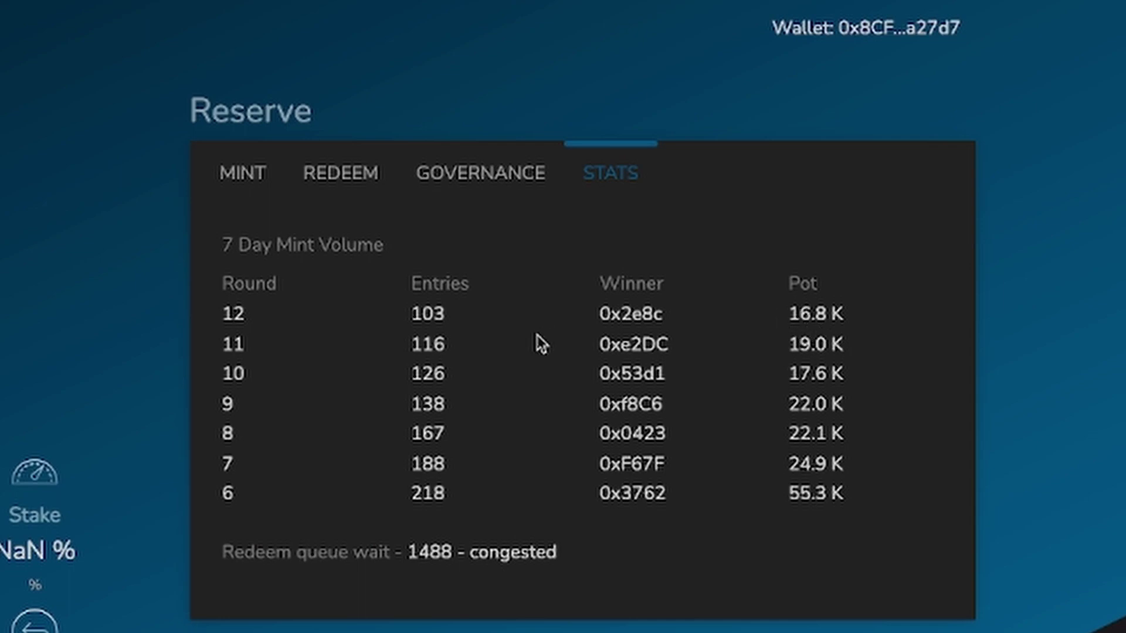
Switch to the Calculator app, calculate 5% of 16800, and close the calculator
{"action": "key", "text": "super+space"}
{"action": "type", "text": "calc"}
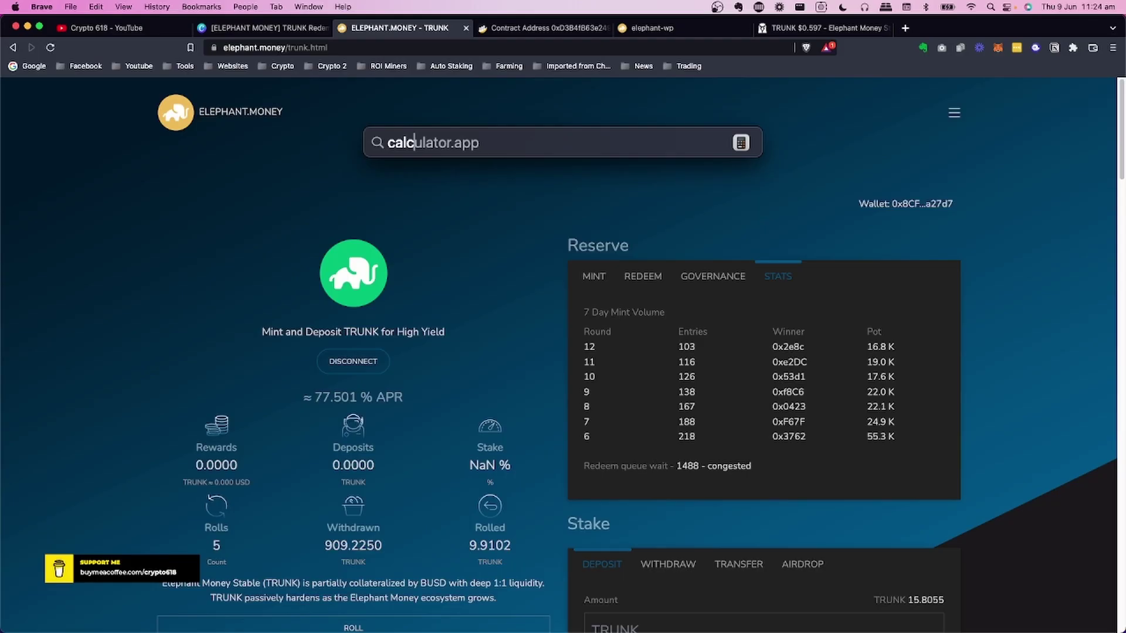
{"action": "key", "text": "Return"}
{"action": "left_click", "coordinate": [406, 151]}
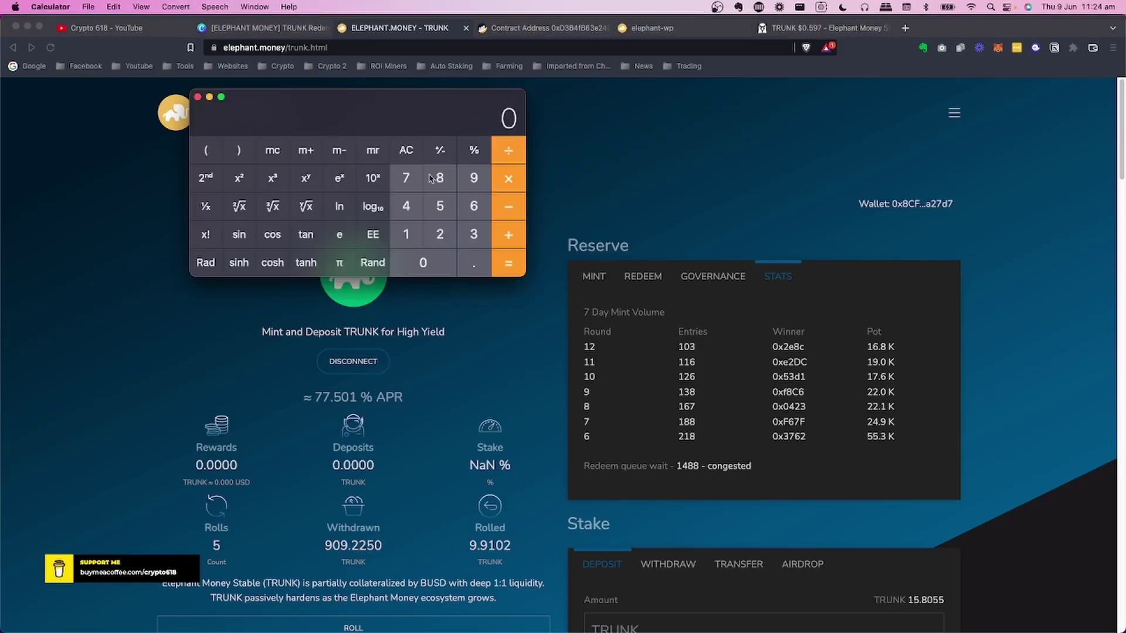
{"action": "left_click", "coordinate": [411, 244]}
{"action": "left_click", "coordinate": [482, 209]}
{"action": "left_click", "coordinate": [437, 184]}
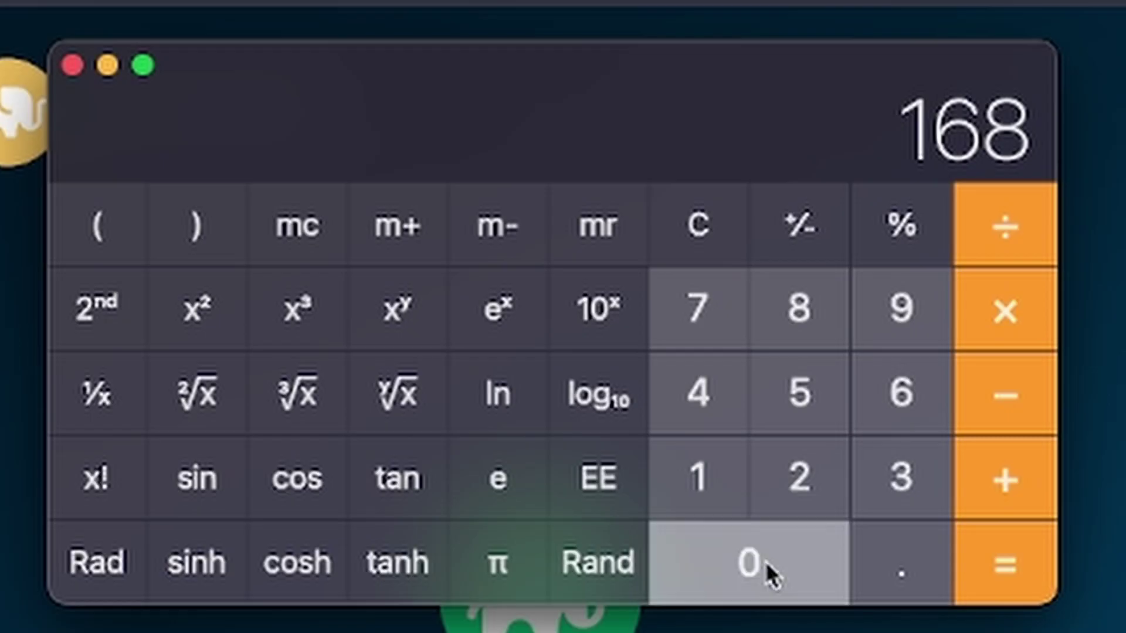
{"action": "left_click", "coordinate": [429, 267]}
{"action": "left_click", "coordinate": [429, 266]}
{"action": "left_click", "coordinate": [1005, 309]}
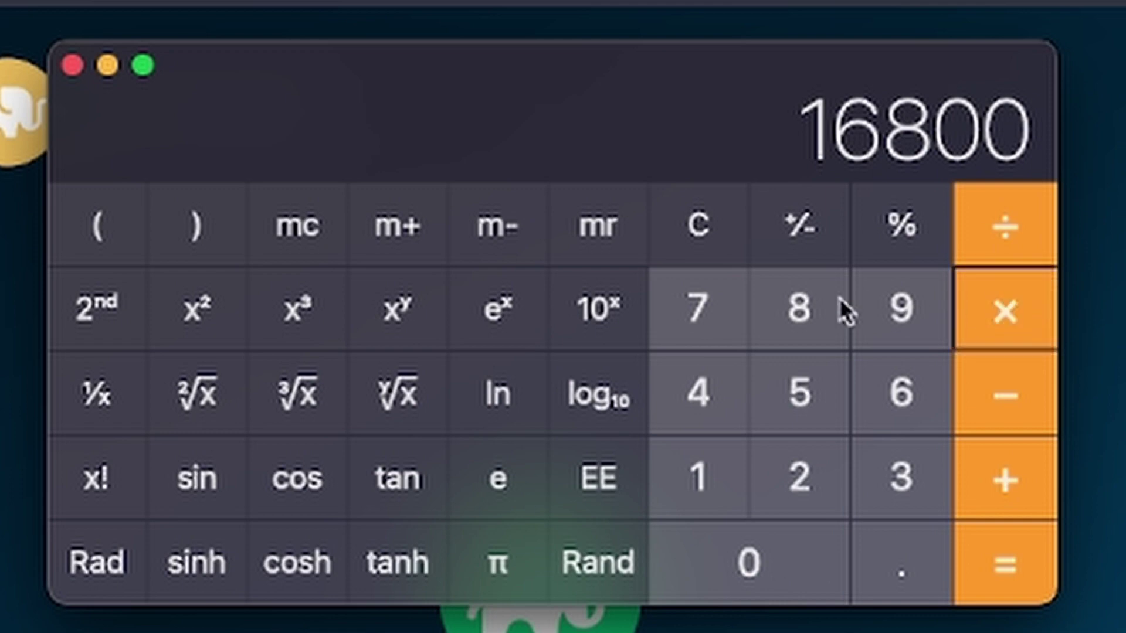
{"action": "left_click", "coordinate": [810, 388]}
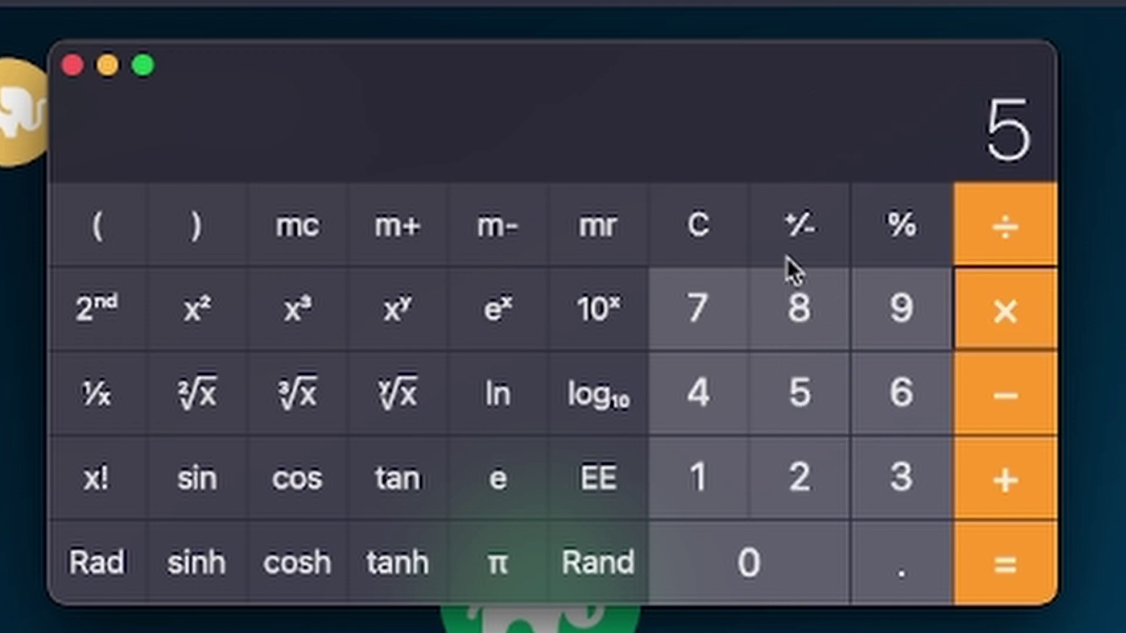
{"action": "left_click", "coordinate": [902, 240]}
{"action": "left_click", "coordinate": [995, 557]}
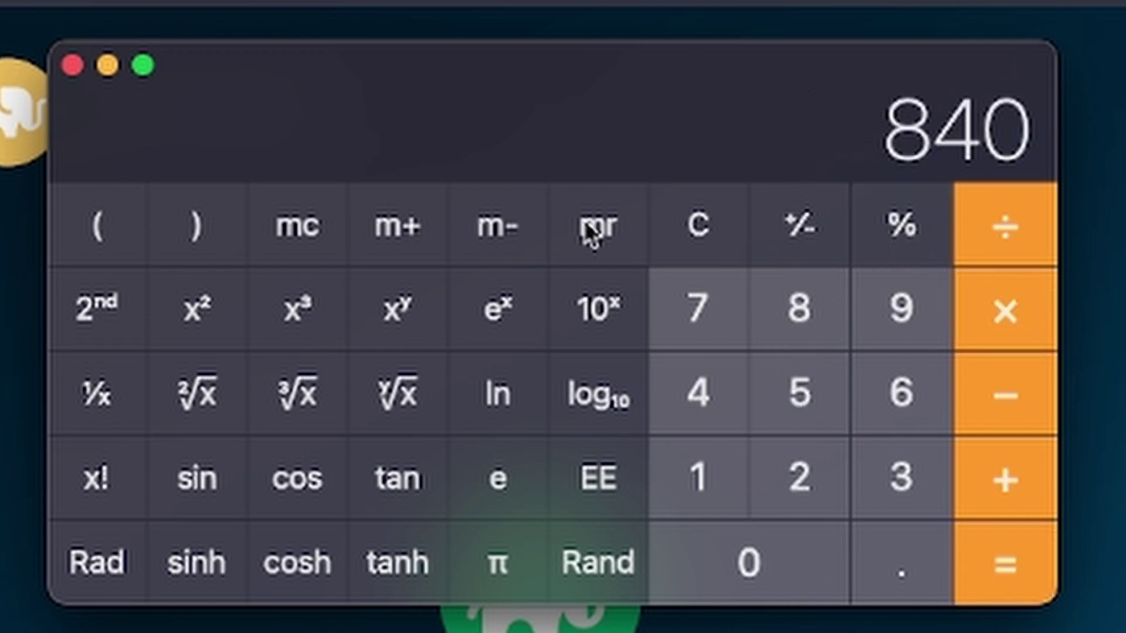
{"action": "left_click", "coordinate": [73, 66]}
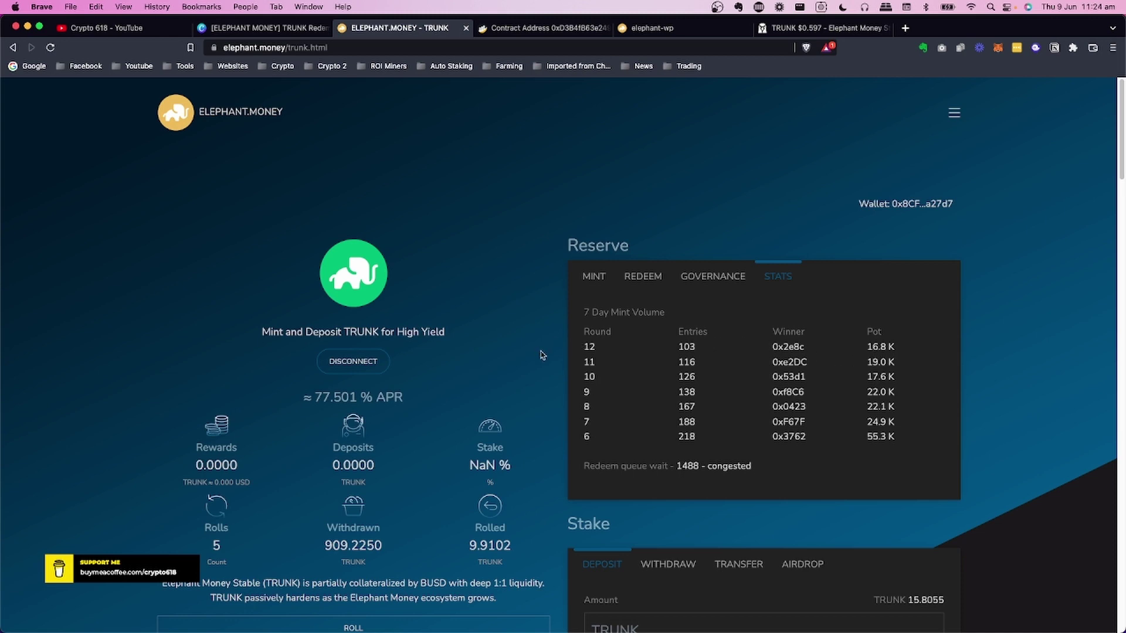
Show the airdrop details under Stampede Perpetual Bonds and highlight the pending TRUNK amount
{"action": "scroll", "coordinate": [542, 355], "scroll_direction": "down", "scroll_amount": 10}
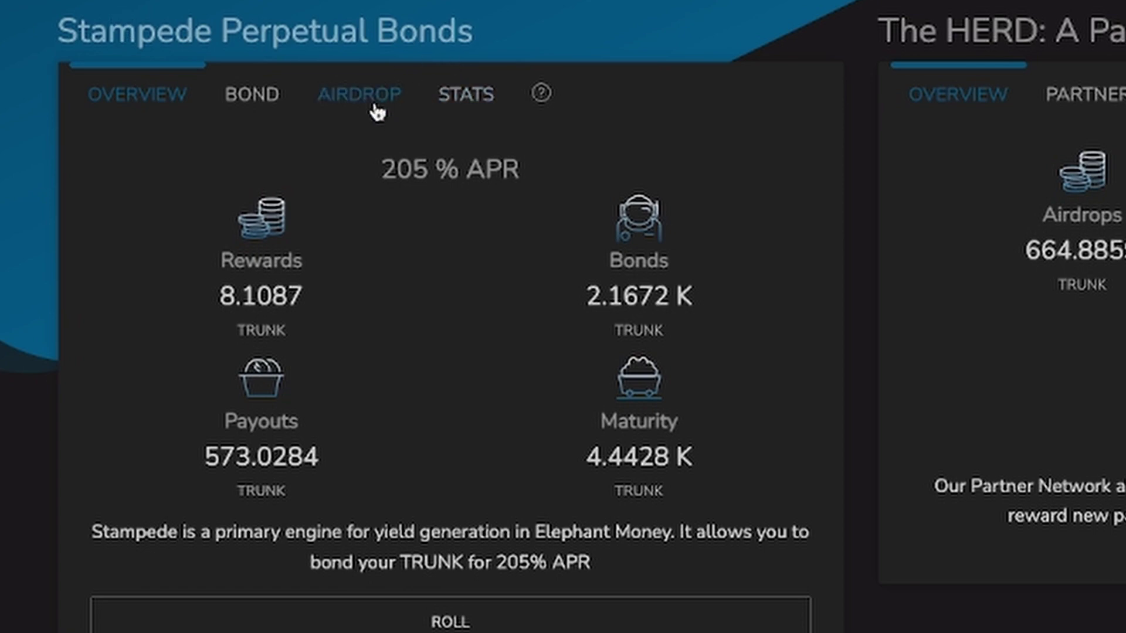
{"action": "left_click", "coordinate": [377, 112]}
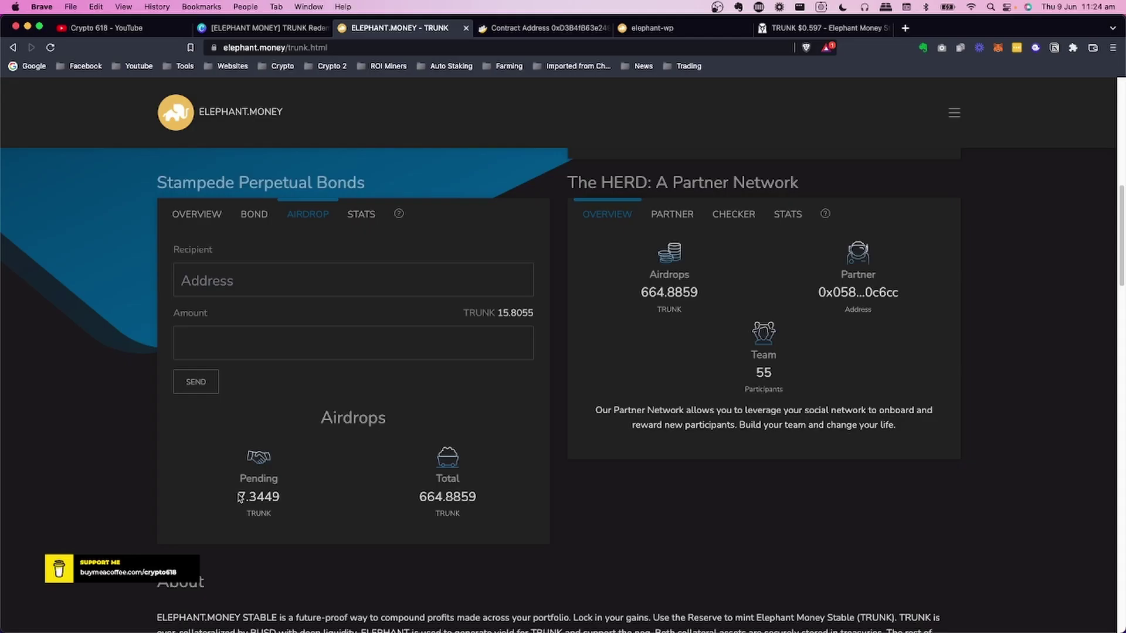
{"action": "left_click_drag", "start_coordinate": [235, 497], "coordinate": [305, 502]}
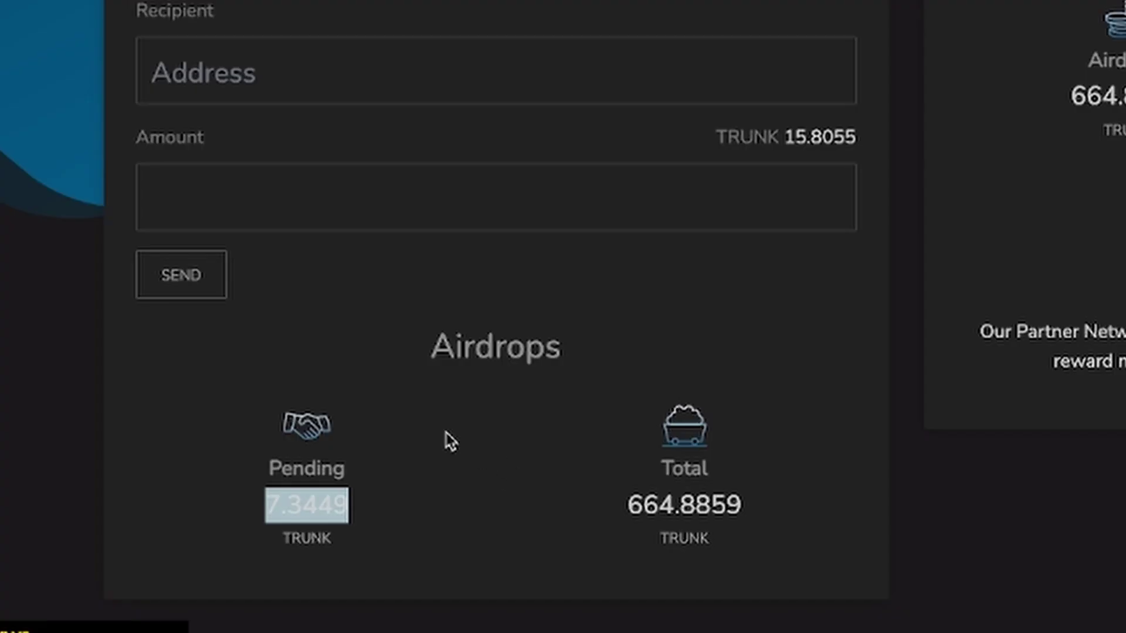
{"action": "left_click", "coordinate": [260, 504]}
{"action": "double_click", "coordinate": [323, 505]}
{"action": "left_click", "coordinate": [419, 491]}
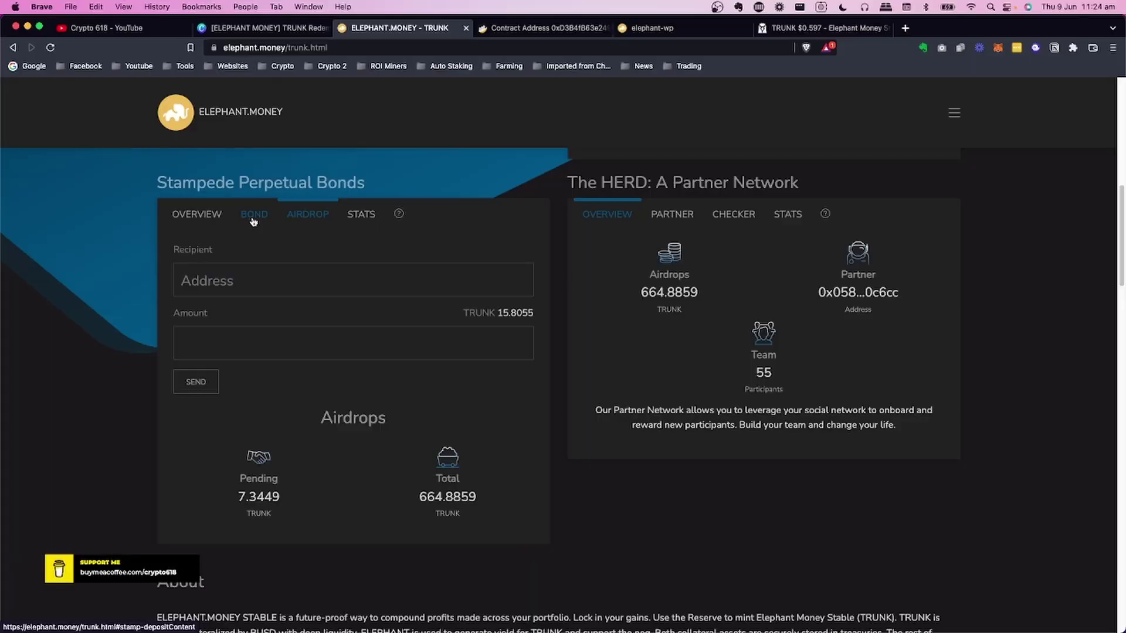
View the Stampede Bond form, recheck the airdrop details, and return to the bonds overview
{"action": "left_click", "coordinate": [254, 217]}
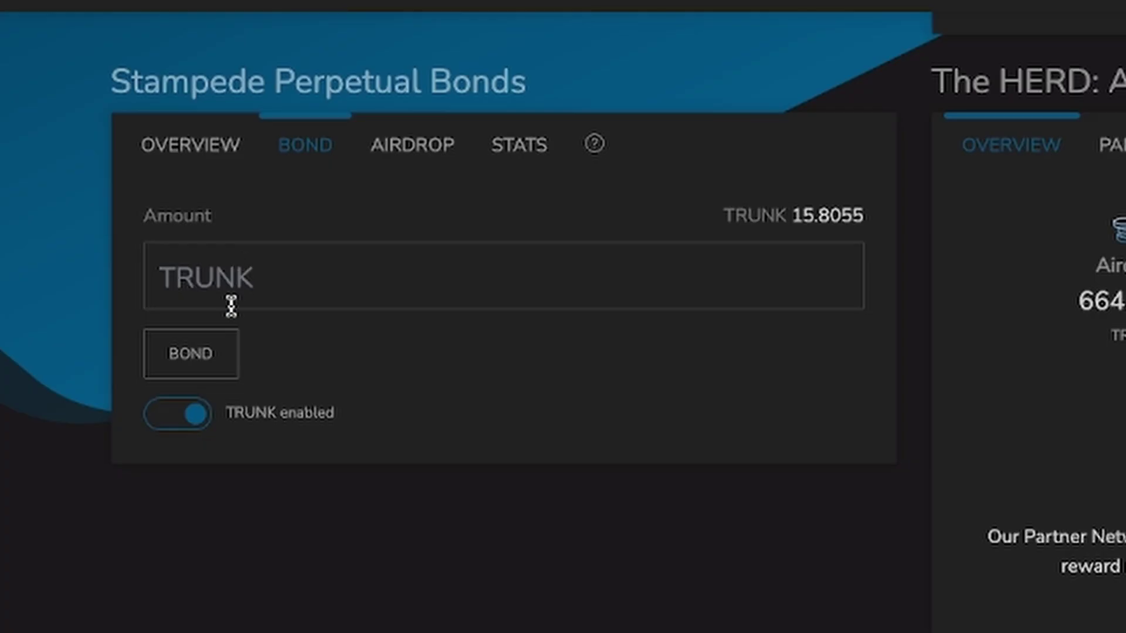
{"action": "left_click", "coordinate": [217, 295]}
{"action": "left_click", "coordinate": [404, 140]}
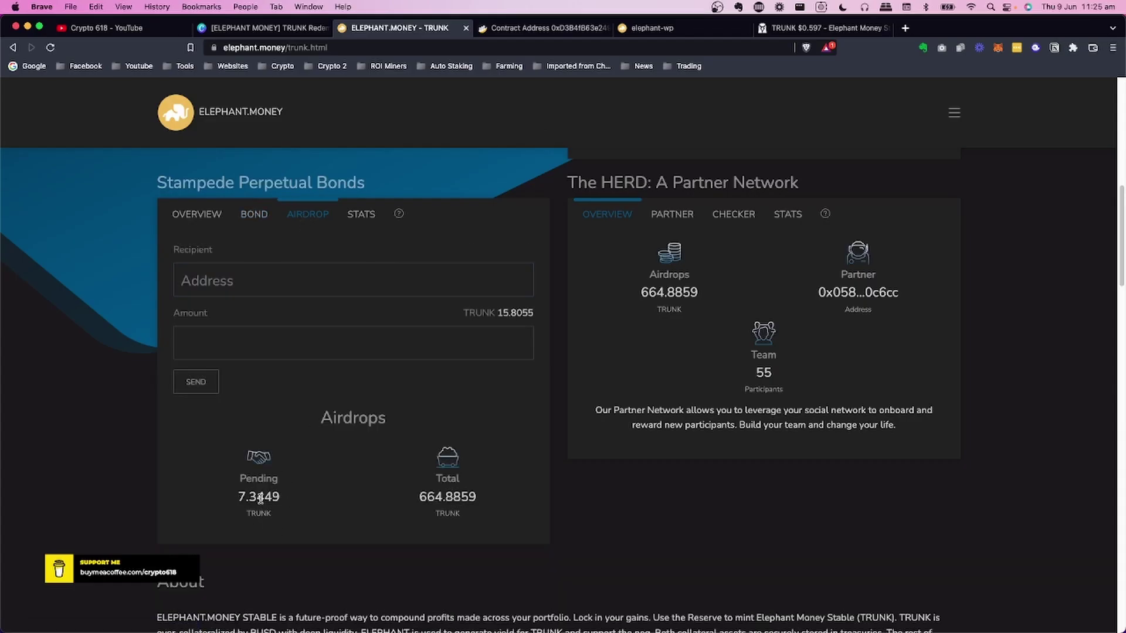
{"action": "left_click", "coordinate": [196, 216]}
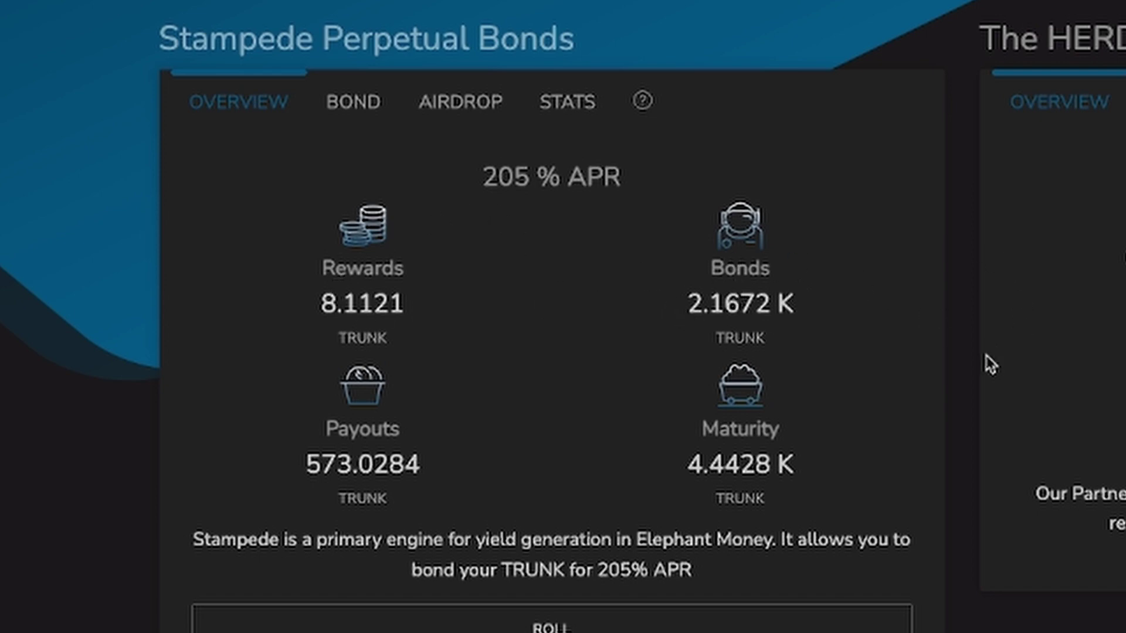
Show the Mint form in the Reserve section and switch to the Bonus Points slide in Canva
{"action": "scroll", "coordinate": [961, 385], "scroll_direction": "up", "scroll_amount": 1}
{"action": "scroll", "coordinate": [558, 357], "scroll_direction": "up", "scroll_amount": 3}
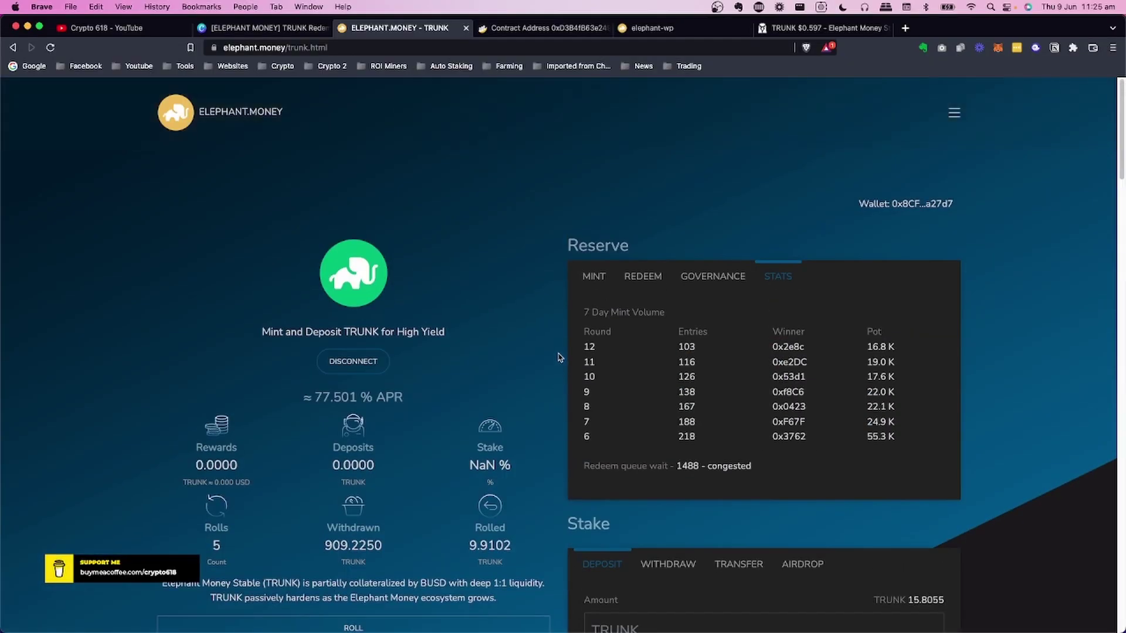
{"action": "left_click", "coordinate": [598, 283]}
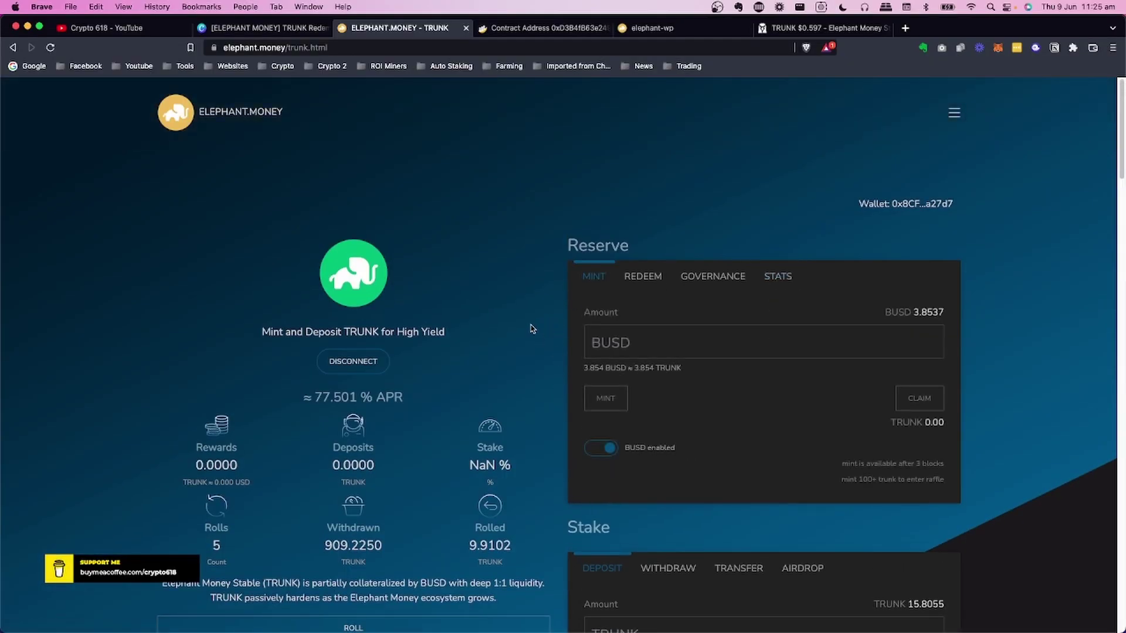
{"action": "left_click", "coordinate": [292, 34]}
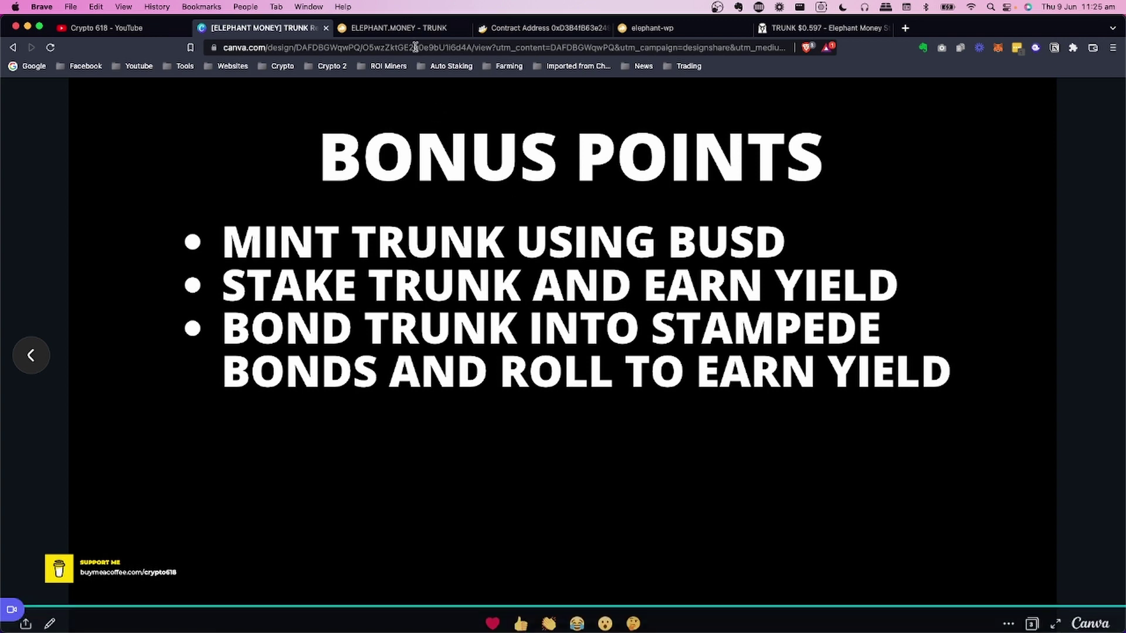
Return to the Elephant Money TRUNK page, enable staking in the Stake section, and approve the TRUNK access request in MetaMask
{"action": "left_click", "coordinate": [406, 31]}
{"action": "scroll", "coordinate": [560, 271], "scroll_direction": "down", "scroll_amount": 5}
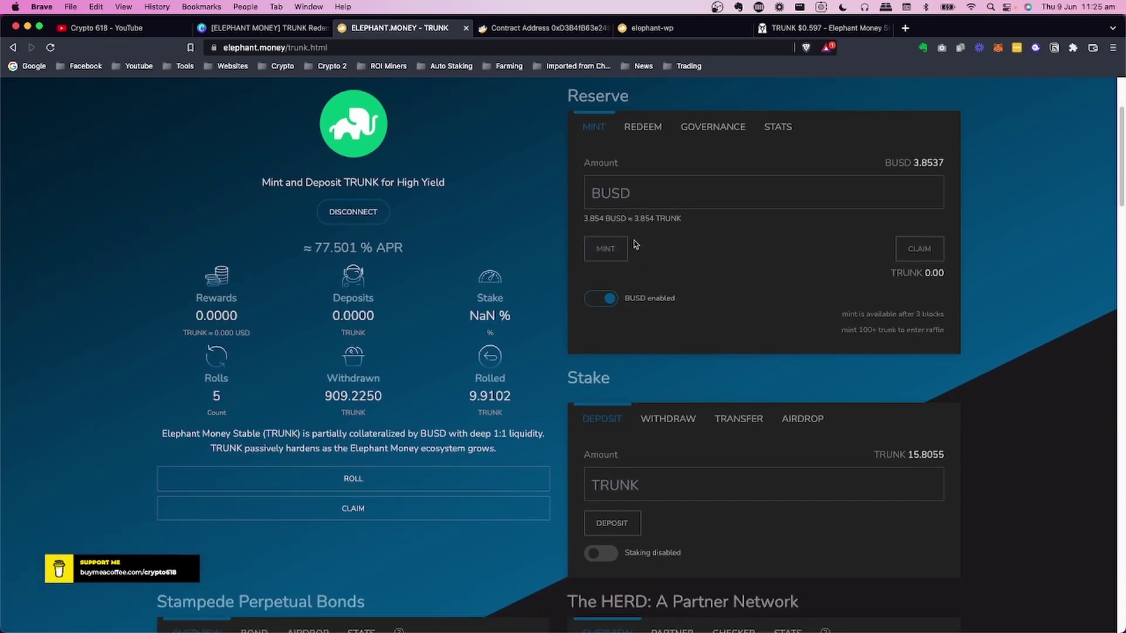
{"action": "scroll", "coordinate": [659, 231], "scroll_direction": "down", "scroll_amount": 2}
{"action": "scroll", "coordinate": [691, 287], "scroll_direction": "down", "scroll_amount": 5}
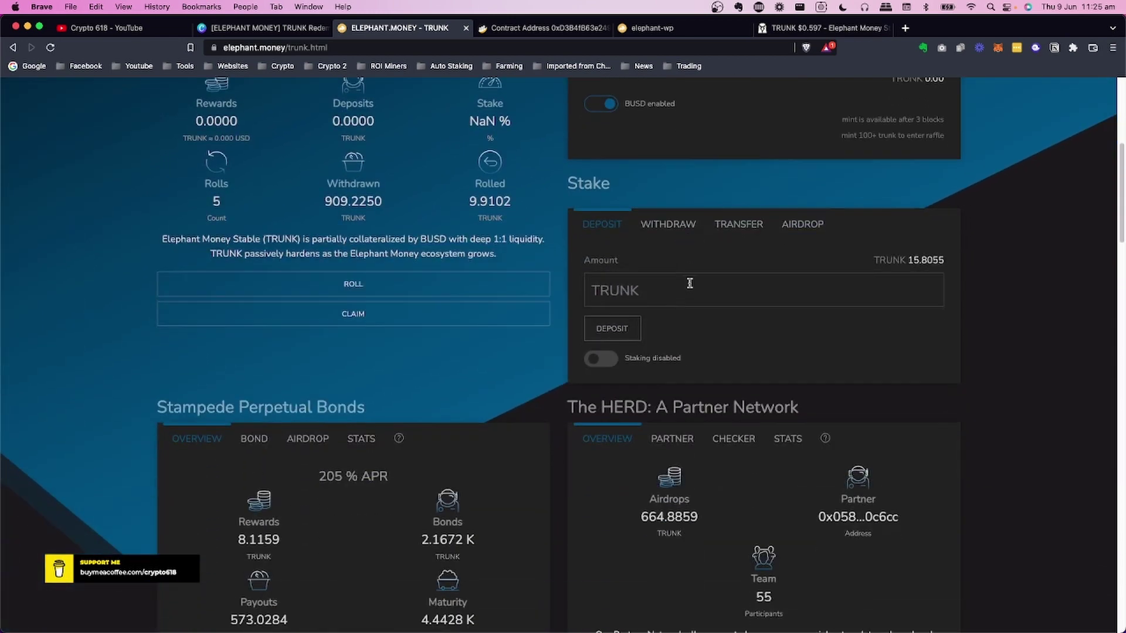
{"action": "scroll", "coordinate": [689, 283], "scroll_direction": "up", "scroll_amount": 1}
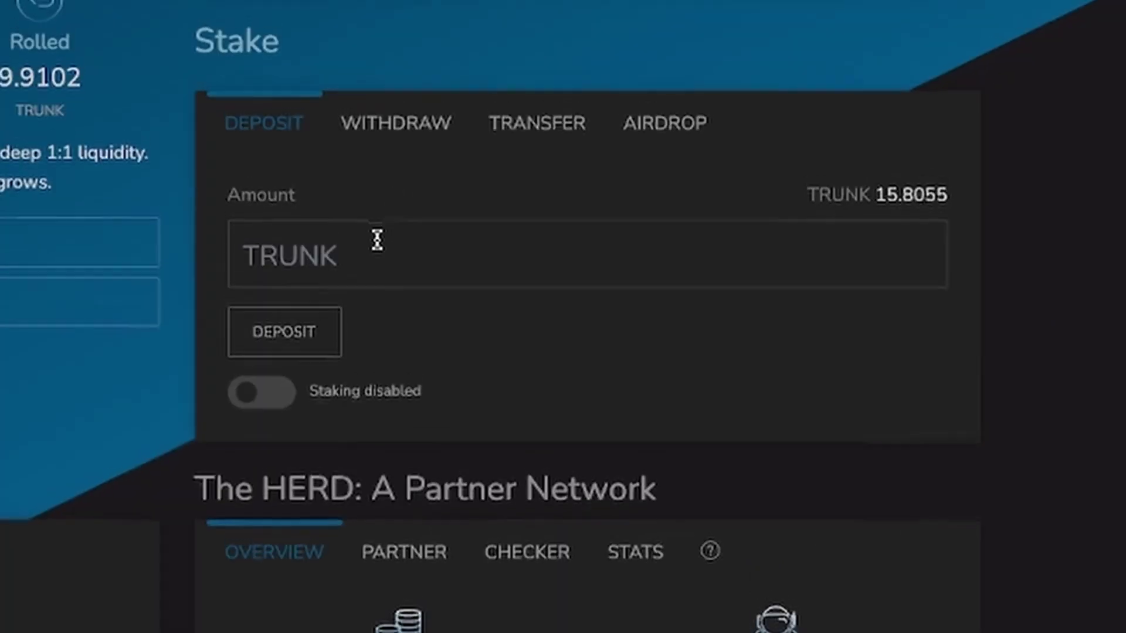
{"action": "left_click", "coordinate": [257, 413]}
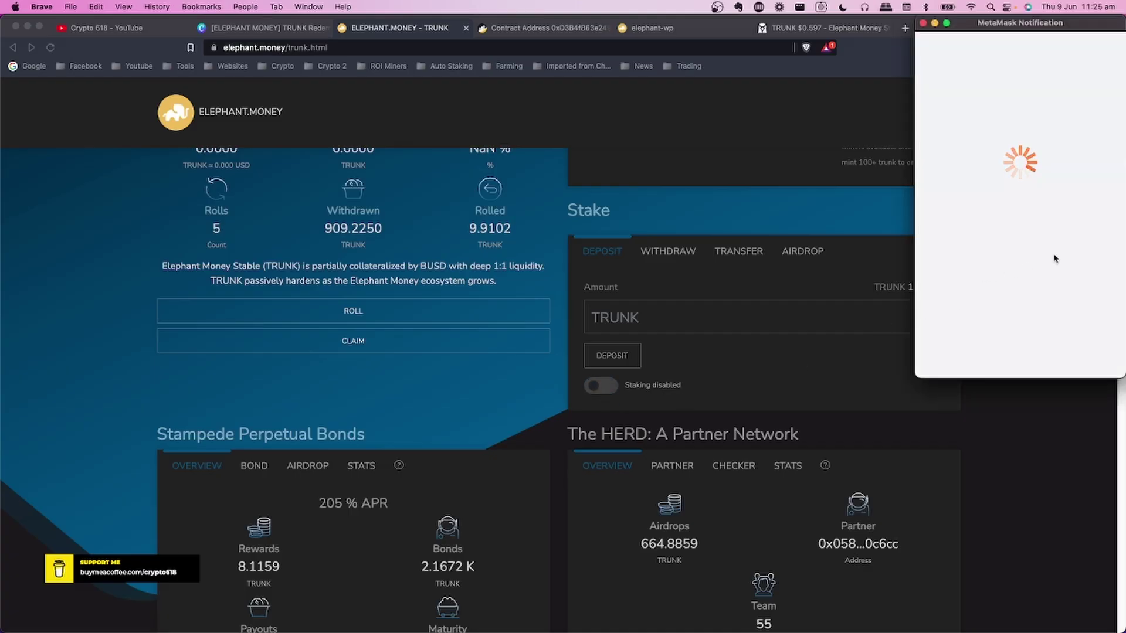
{"action": "scroll", "coordinate": [1059, 234], "scroll_direction": "down", "scroll_amount": 3}
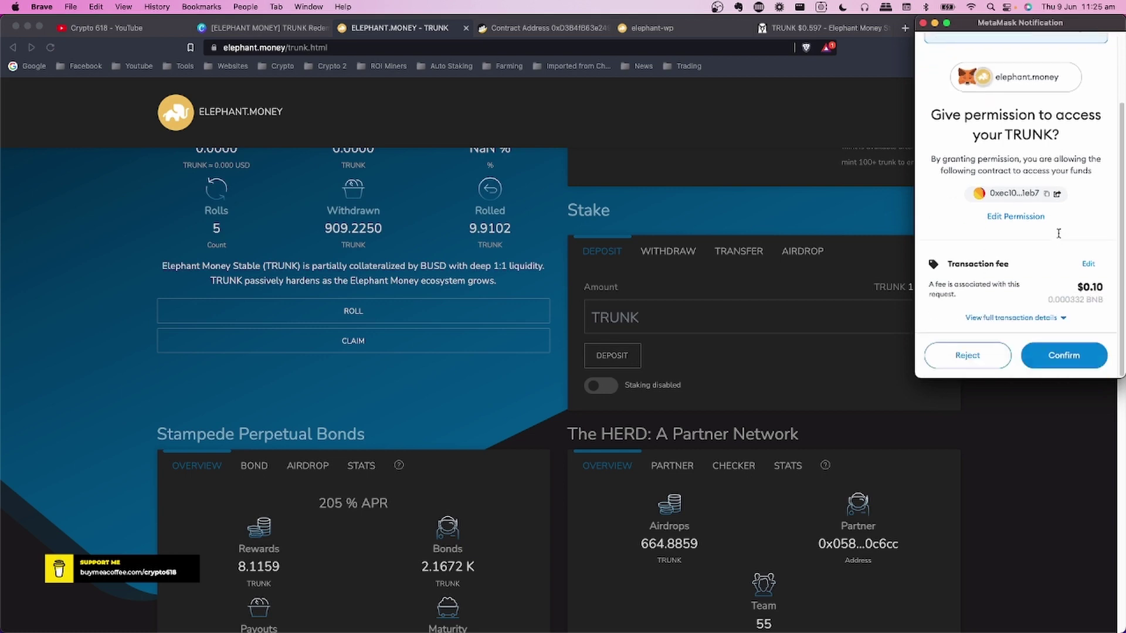
{"action": "left_click", "coordinate": [1065, 356]}
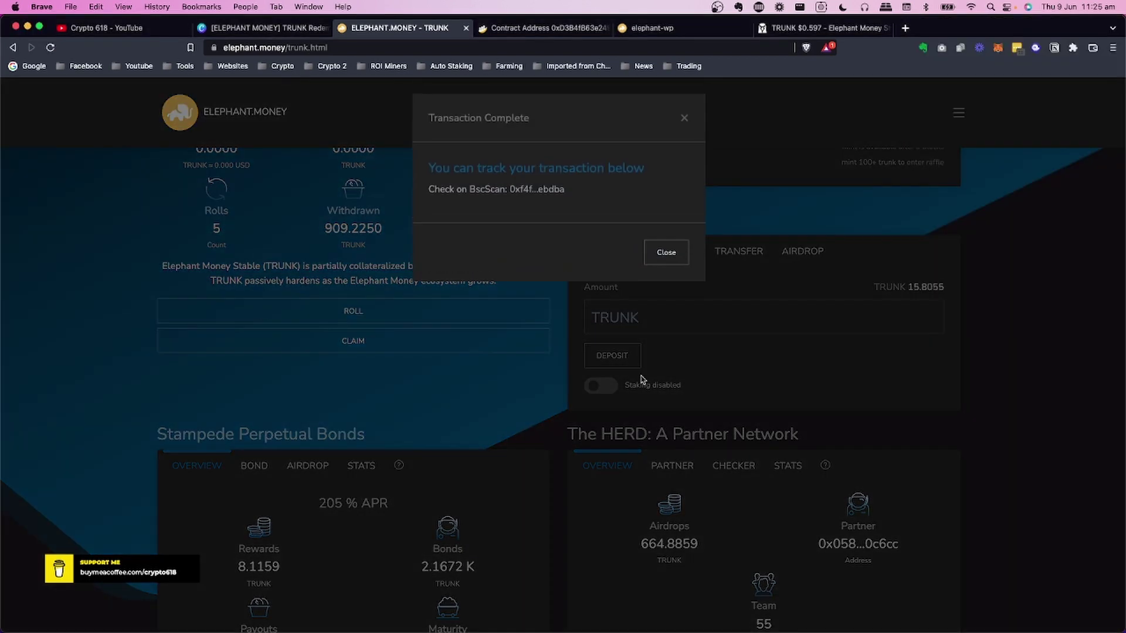
{"action": "left_click", "coordinate": [668, 258]}
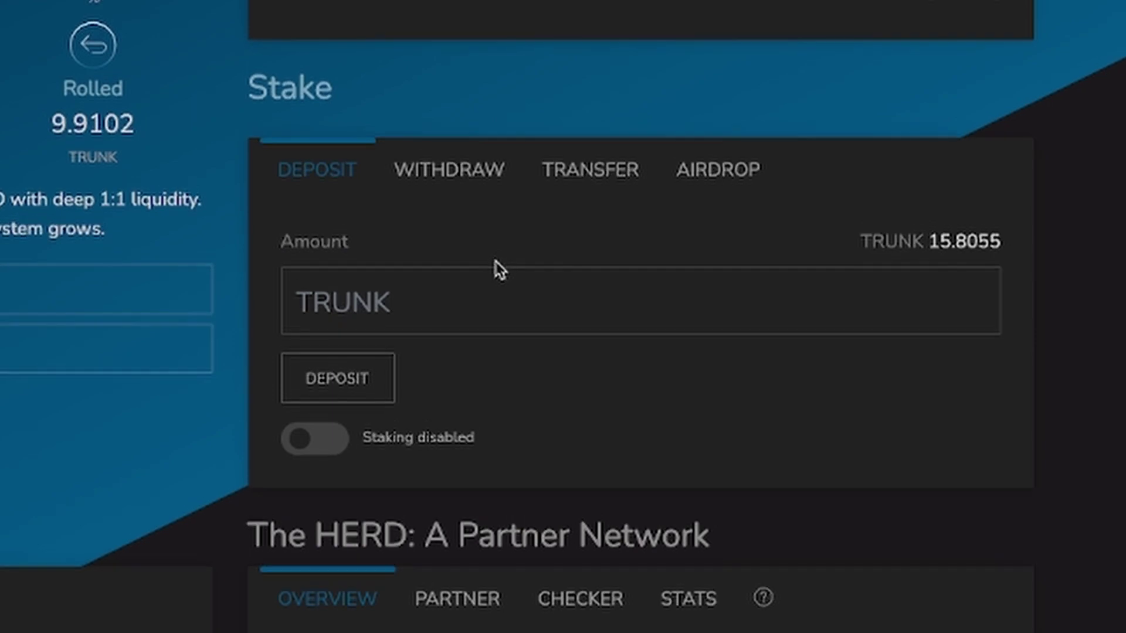
Review the TRUNK staking overview and Deposit form, and return to the Bonus Points slide in Canva
{"action": "scroll", "coordinate": [498, 268], "scroll_direction": "up", "scroll_amount": 3}
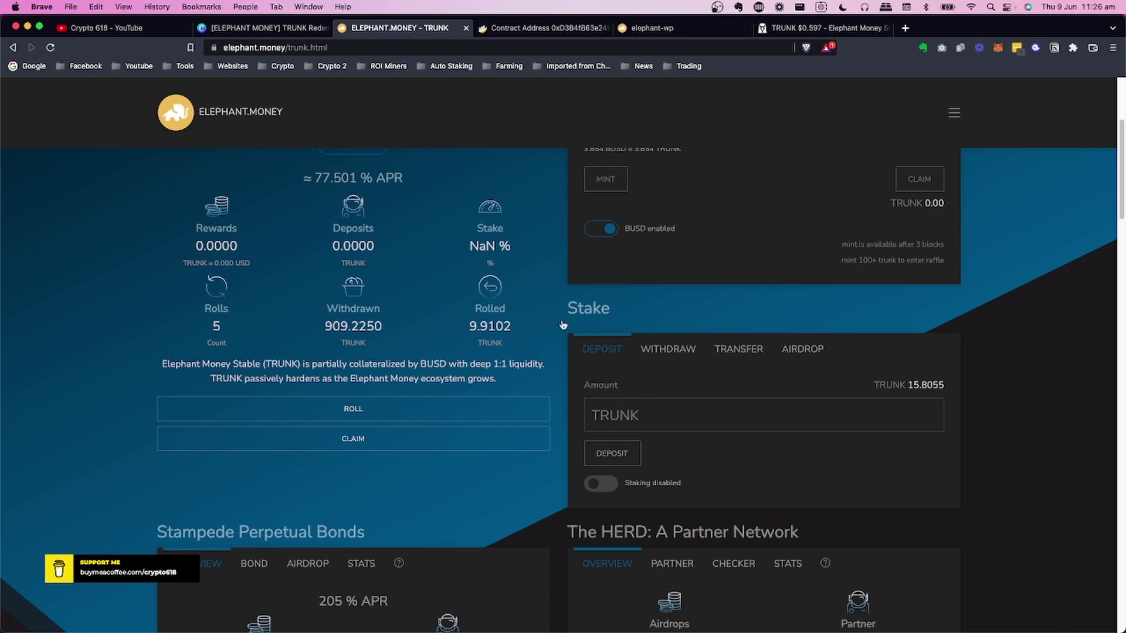
{"action": "scroll", "coordinate": [418, 275], "scroll_direction": "up", "scroll_amount": 1}
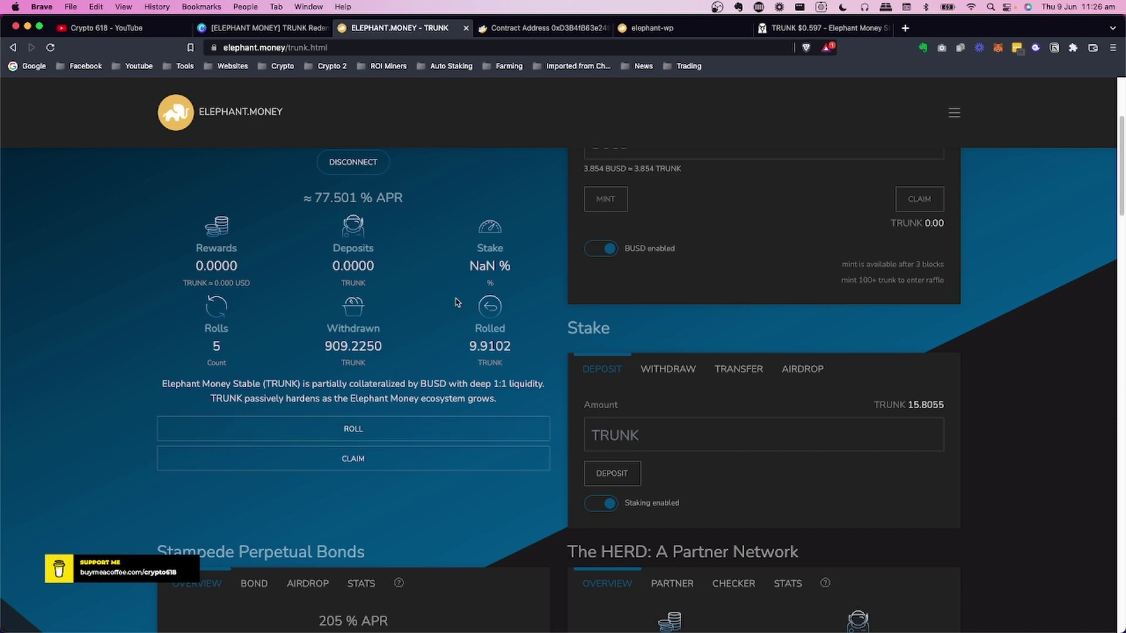
{"action": "left_click", "coordinate": [613, 441]}
{"action": "left_click", "coordinate": [299, 28]}
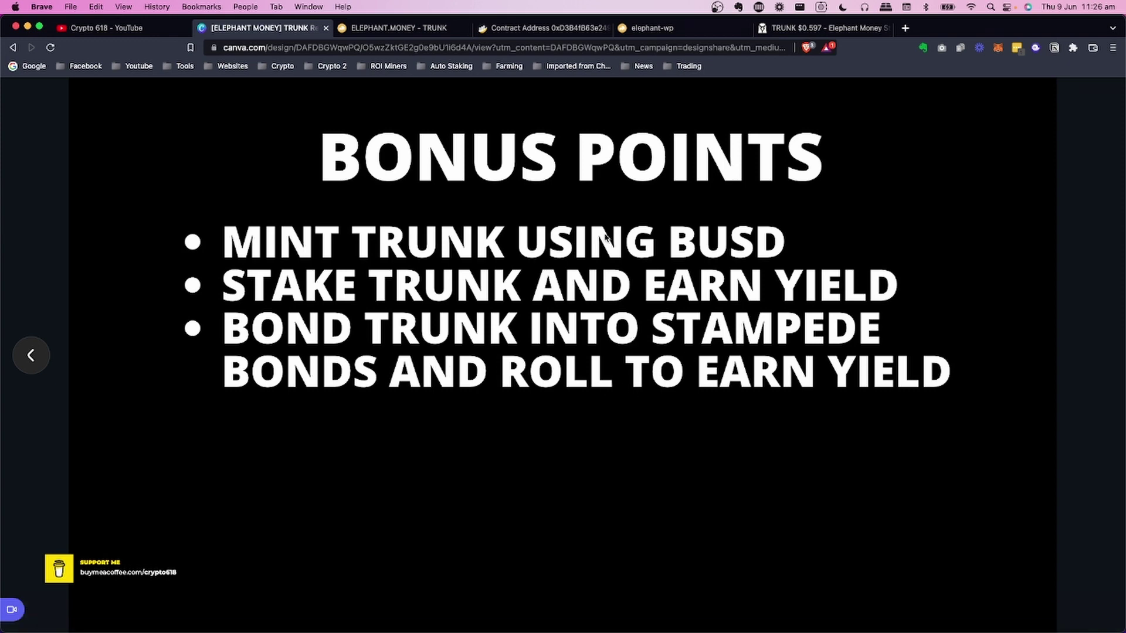
On the Elephant Money TRUNK page, enter 100 as the Stampede Bond amount and return to the bonds overview
{"action": "left_click", "coordinate": [415, 28]}
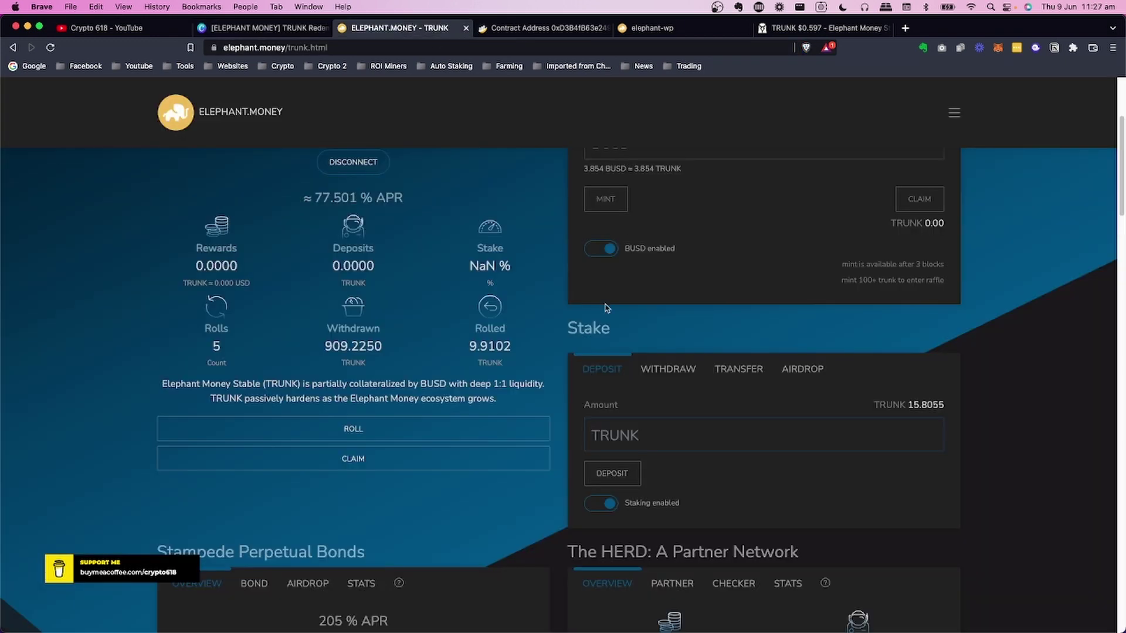
{"action": "scroll", "coordinate": [607, 308], "scroll_direction": "down", "scroll_amount": 6}
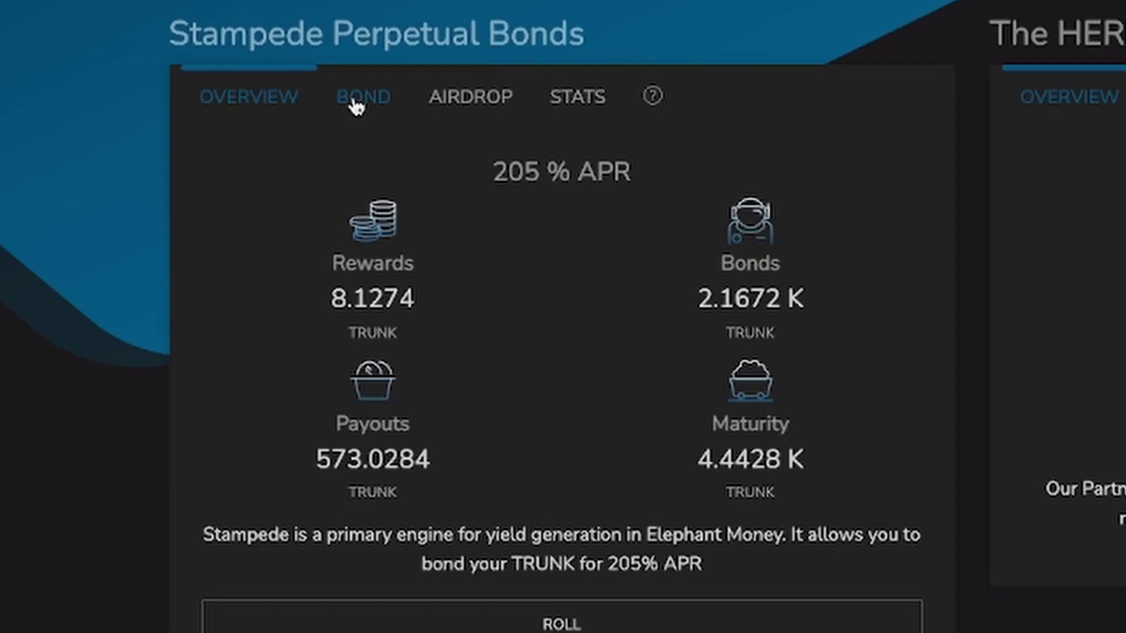
{"action": "left_click", "coordinate": [356, 107]}
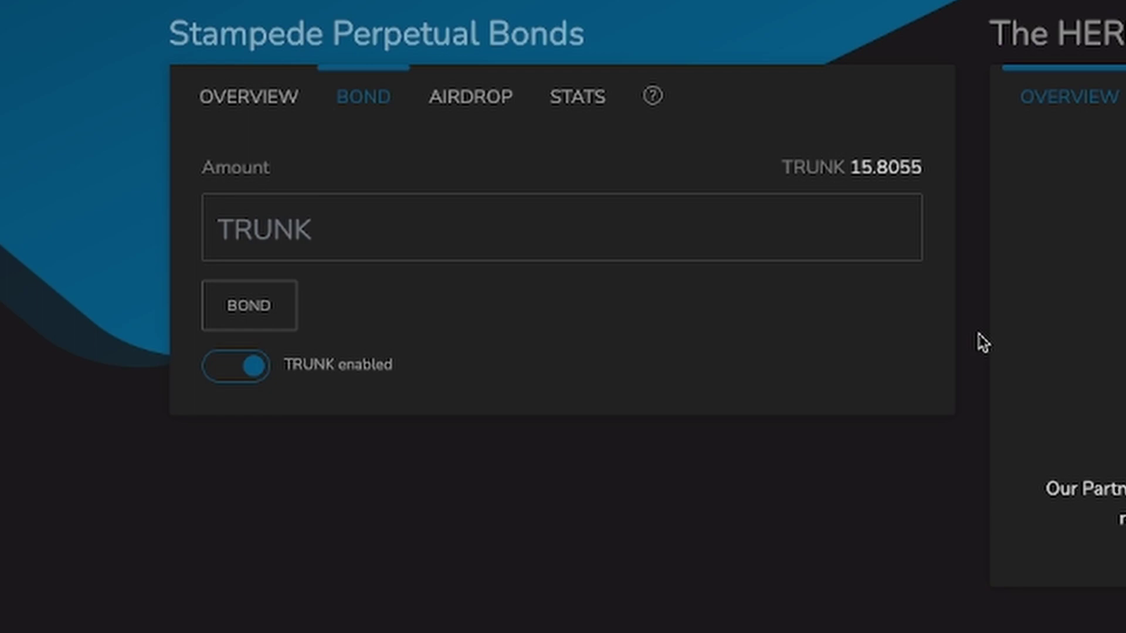
{"action": "scroll", "coordinate": [980, 338], "scroll_direction": "up", "scroll_amount": 10}
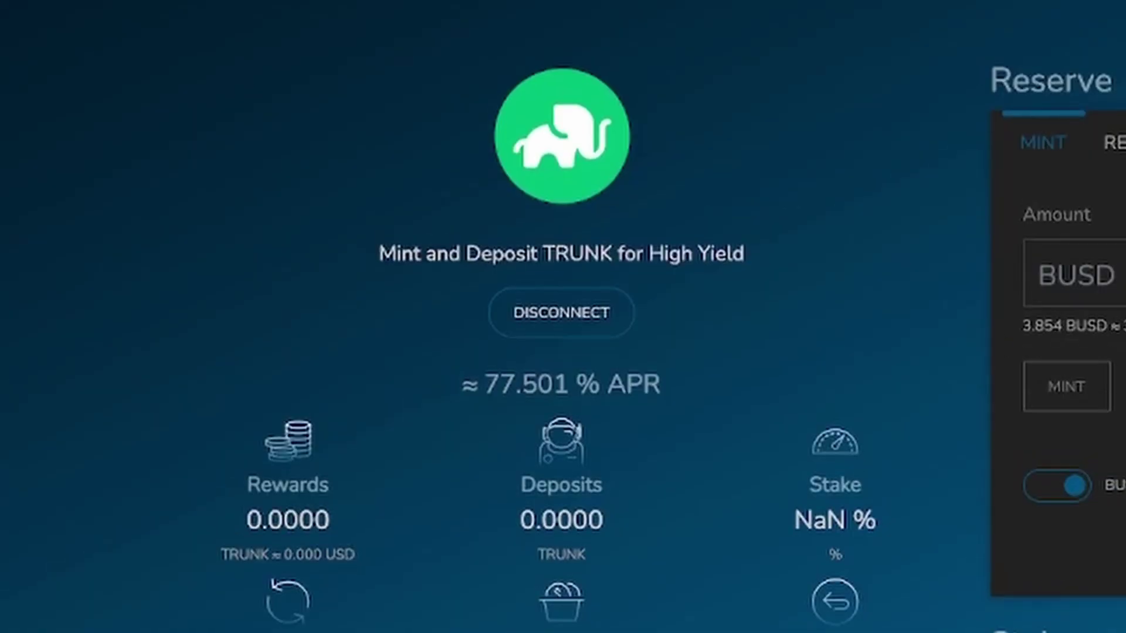
{"action": "scroll", "coordinate": [992, 285], "scroll_direction": "down", "scroll_amount": 10}
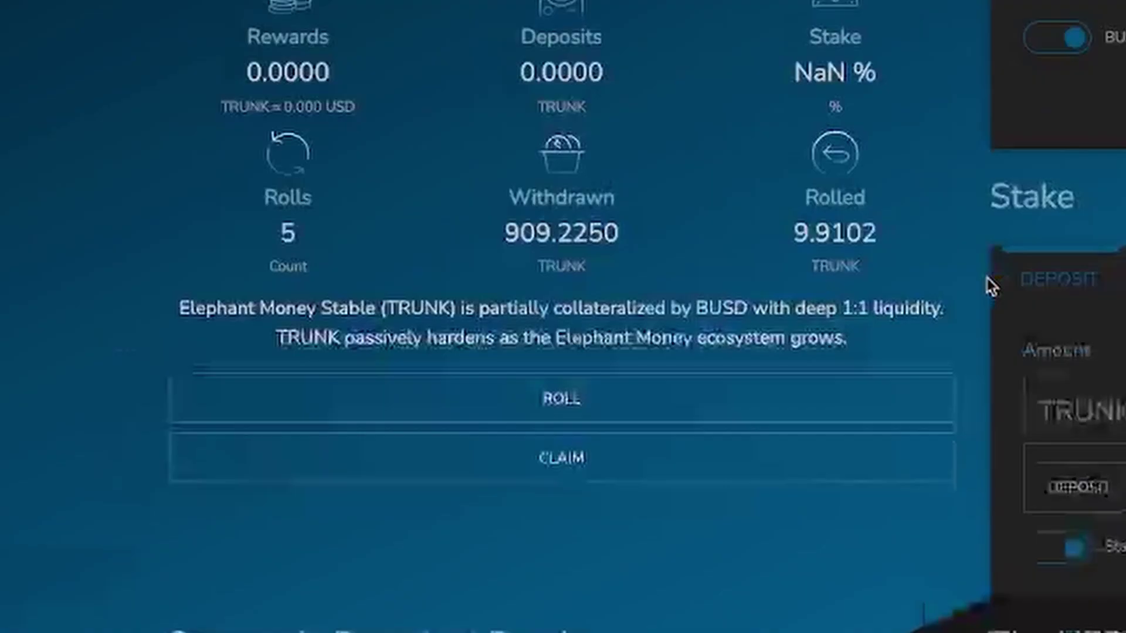
{"action": "scroll", "coordinate": [991, 287], "scroll_direction": "up", "scroll_amount": 2}
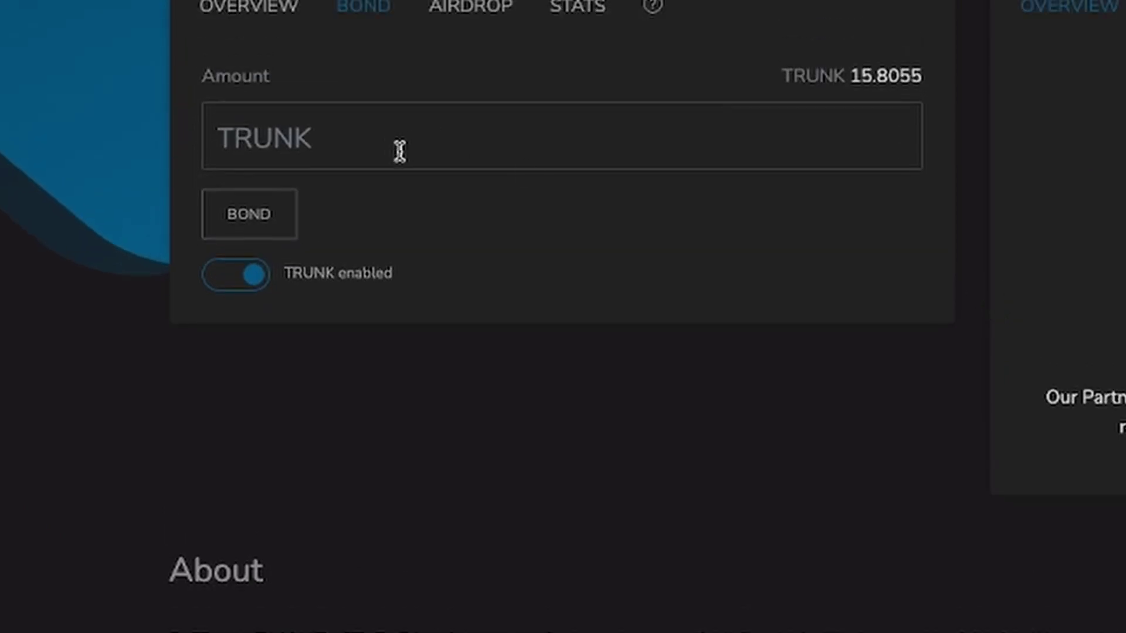
{"action": "left_click", "coordinate": [391, 147]}
{"action": "type", "text": "100"}
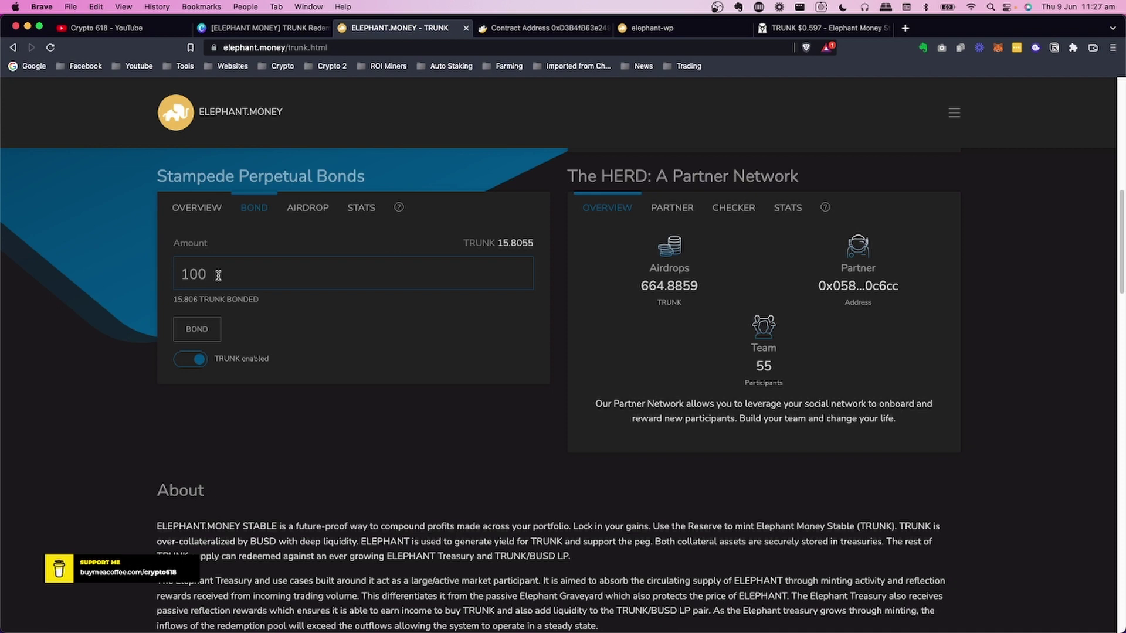
{"action": "left_click", "coordinate": [197, 209]}
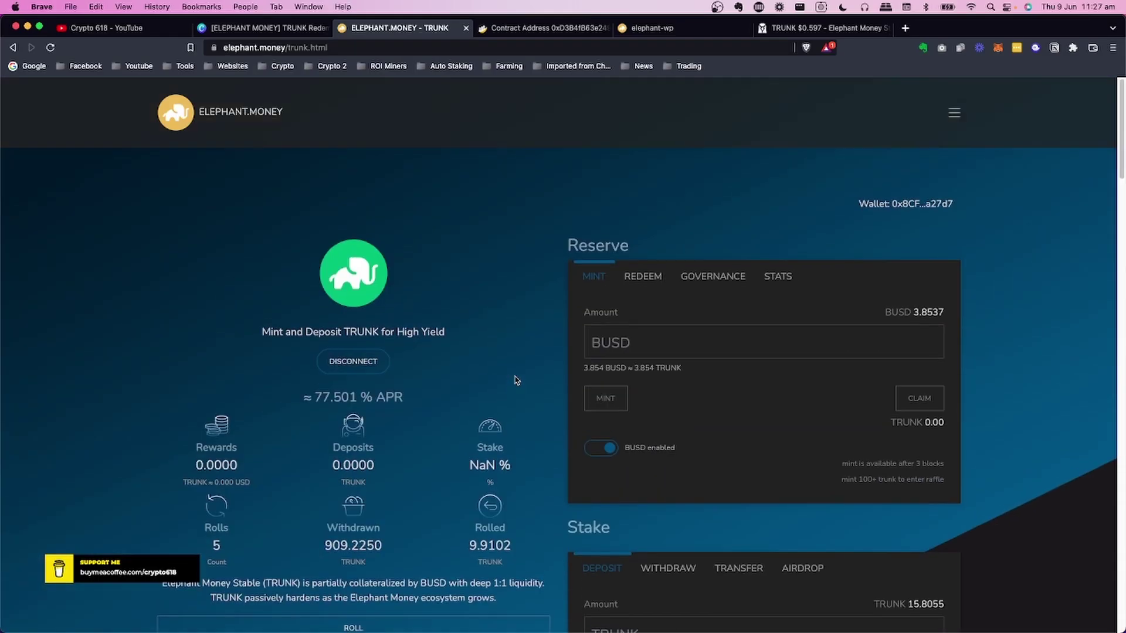
Revisit the Bonus Points slide and highlight the pooled BUSD and TRUNK amounts for the TRUNK/BUSD pair on DEX Screener
{"action": "left_click", "coordinate": [264, 27]}
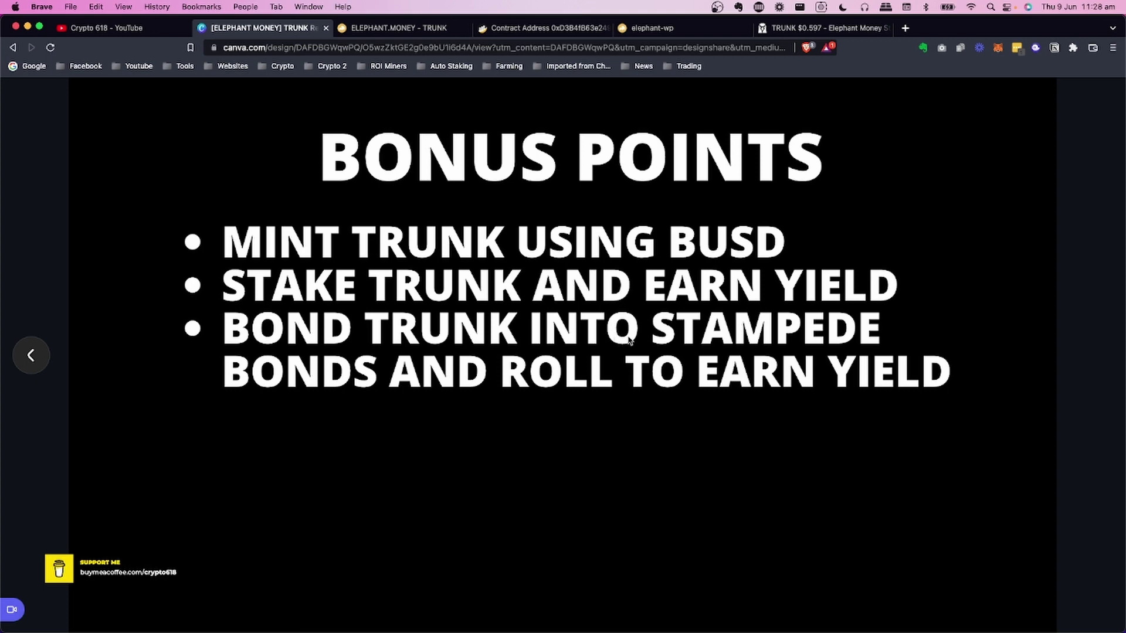
{"action": "left_click", "coordinate": [806, 30]}
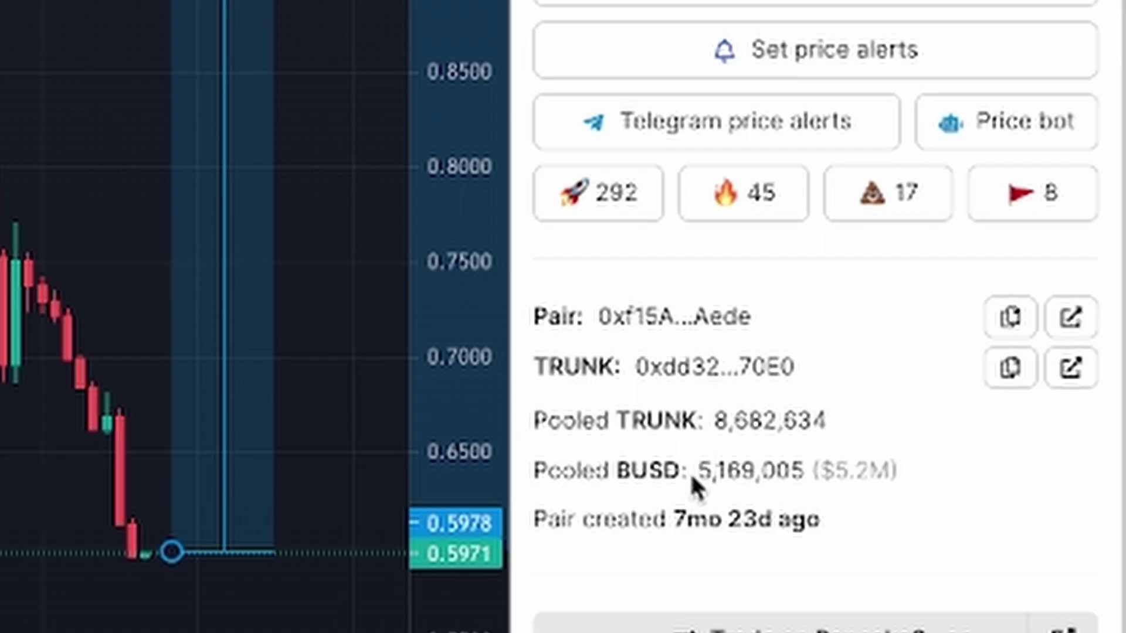
{"action": "left_click_drag", "start_coordinate": [699, 461], "coordinate": [885, 467]}
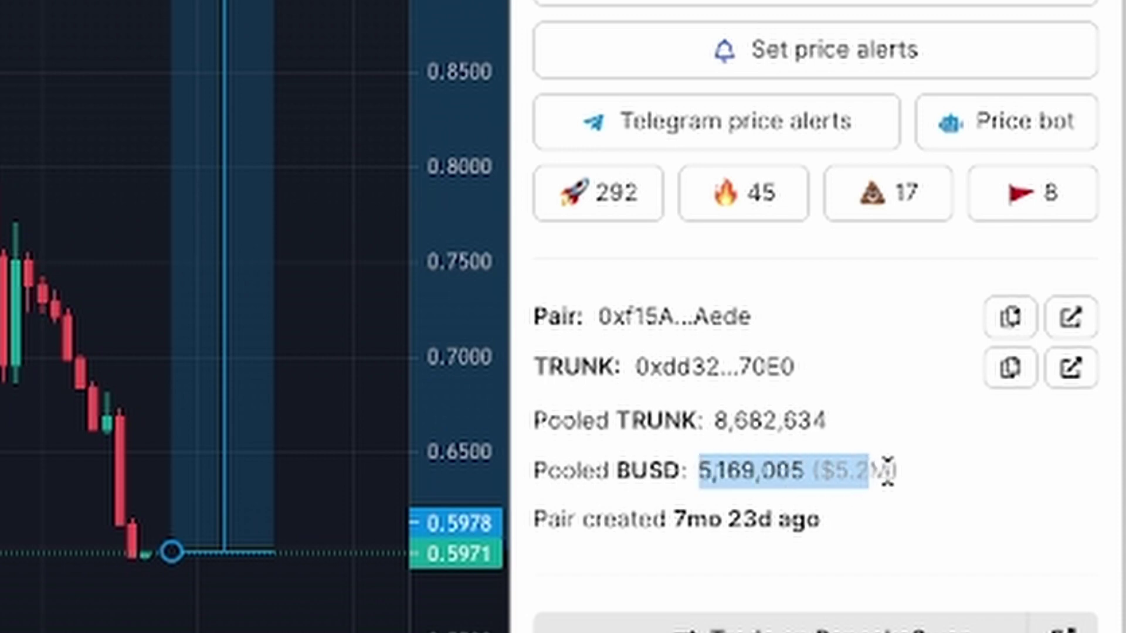
{"action": "left_click", "coordinate": [830, 456]}
{"action": "left_click_drag", "start_coordinate": [711, 427], "coordinate": [862, 465]}
{"action": "left_click", "coordinate": [884, 440]}
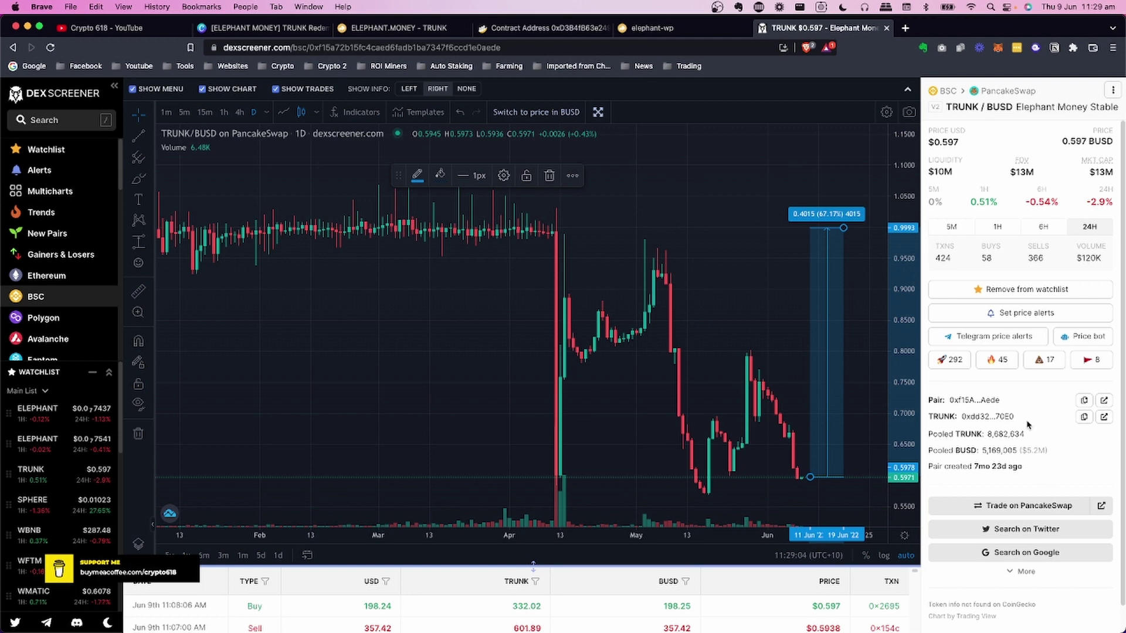
Return to the Canva presentation and go back to the Key Points slide
{"action": "left_click", "coordinate": [388, 30]}
{"action": "left_click", "coordinate": [267, 28]}
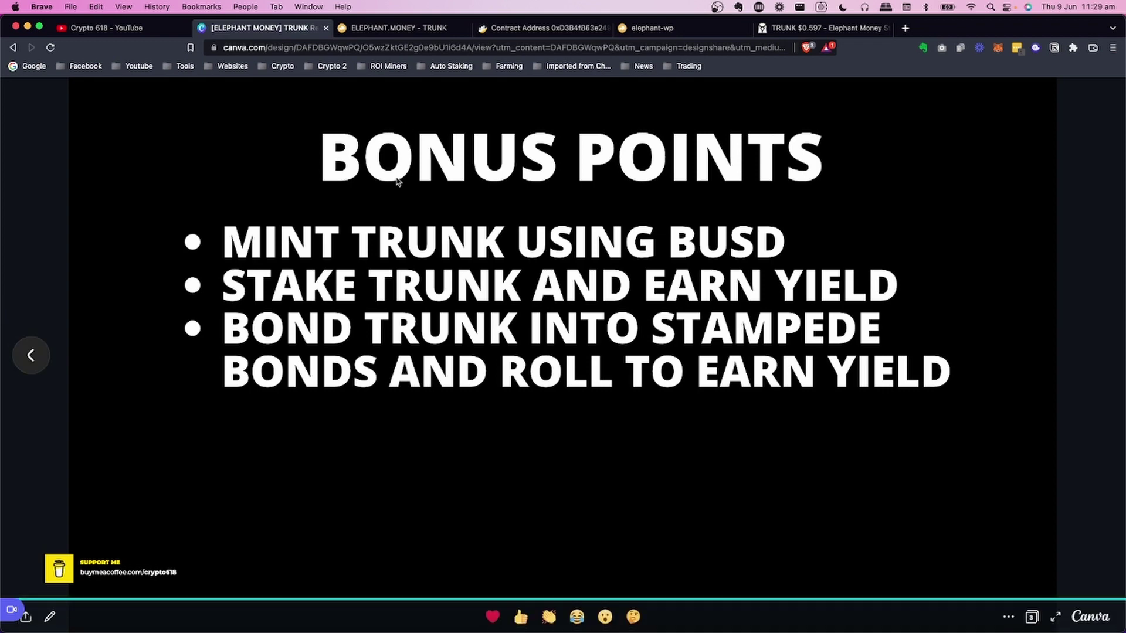
{"action": "left_click", "coordinate": [34, 356]}
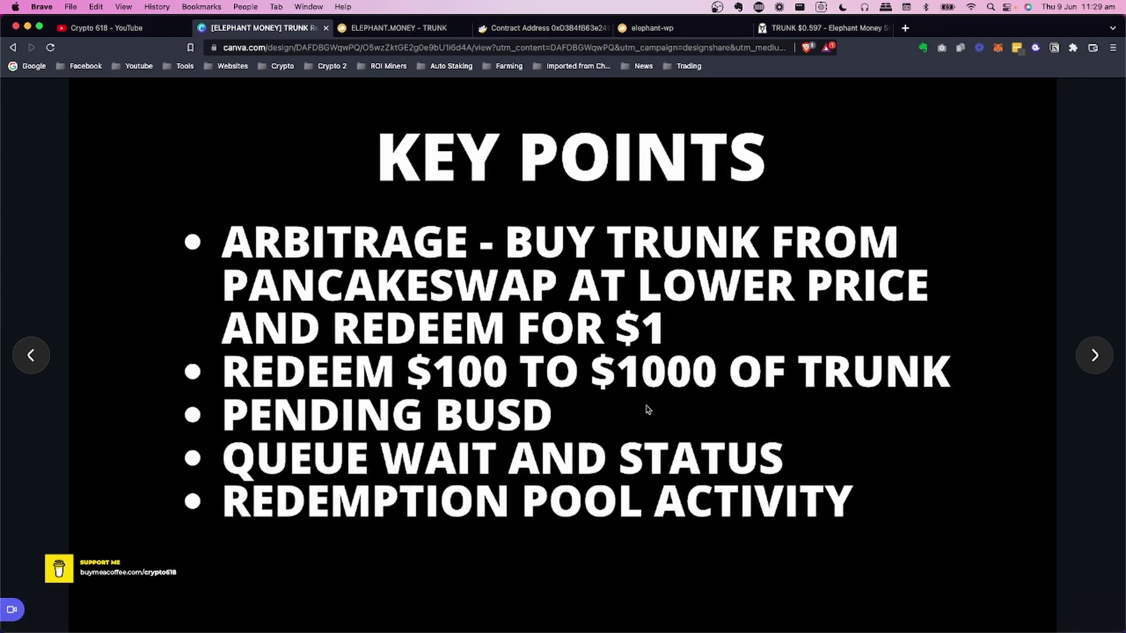